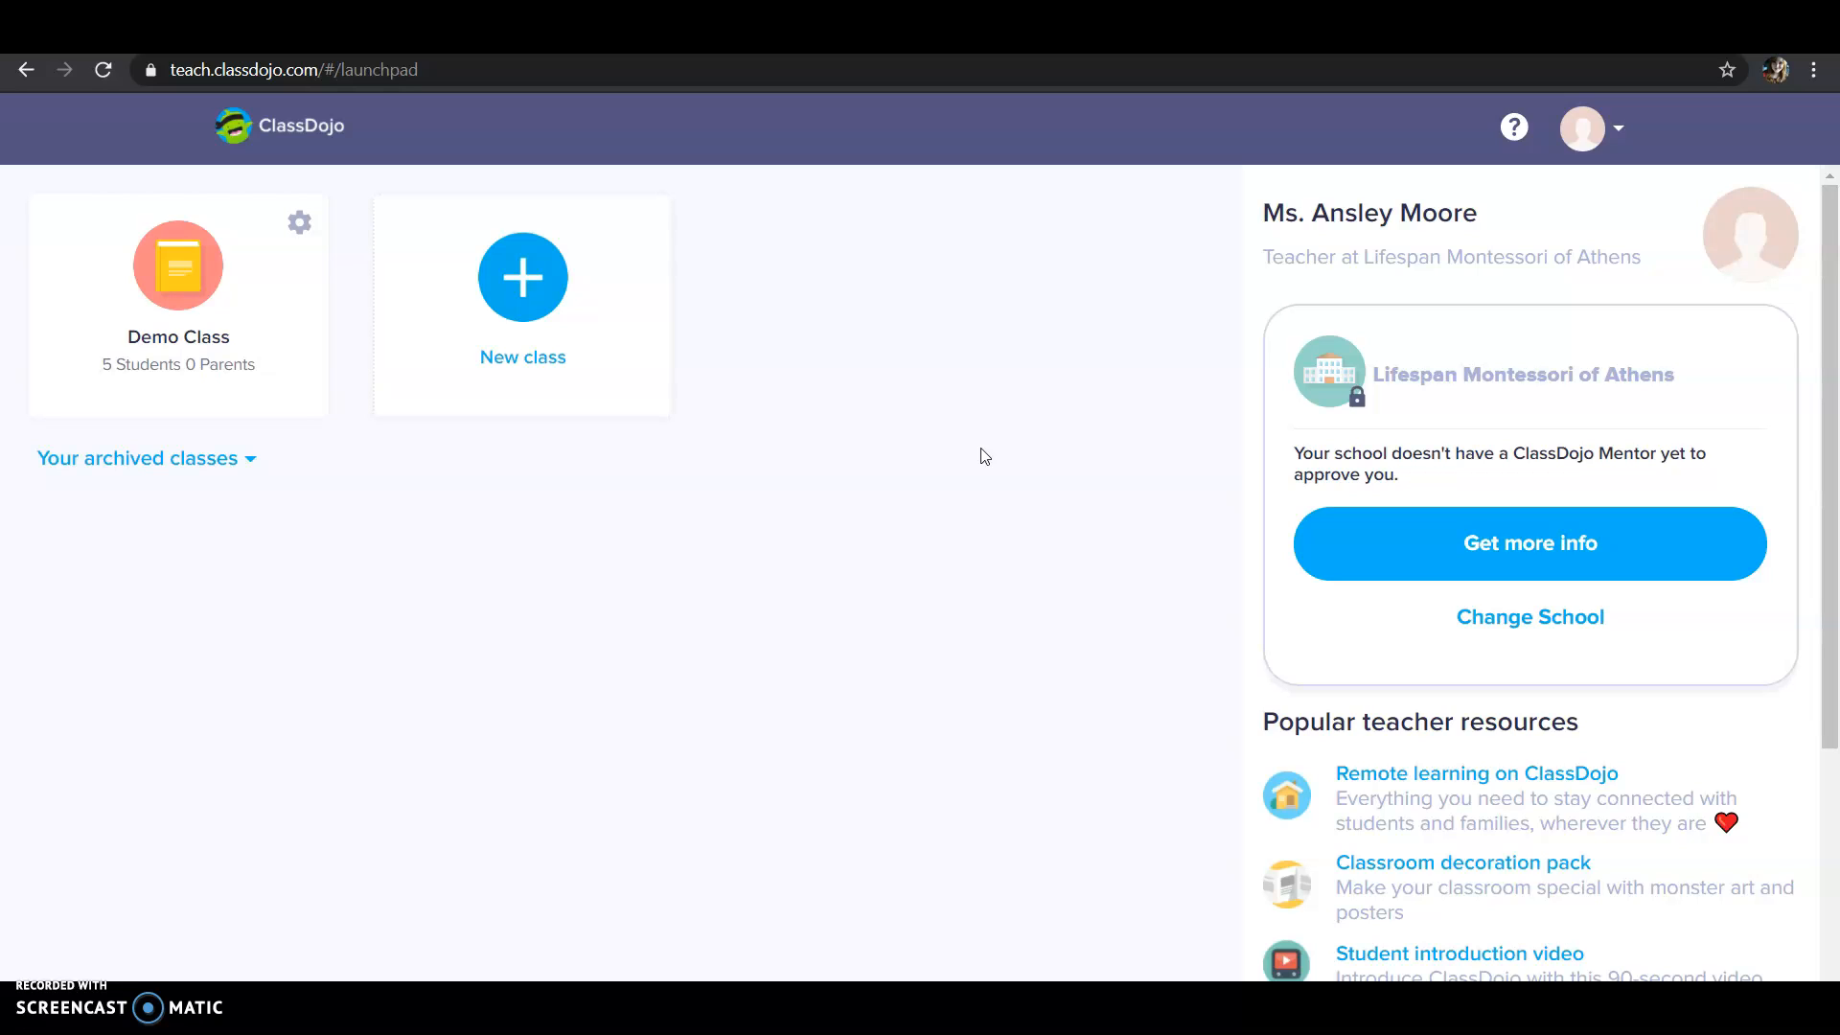
Step: Open the Demo Class and award Beyoncé a positive feedback point for Helping others
click(979, 443)
click(191, 343)
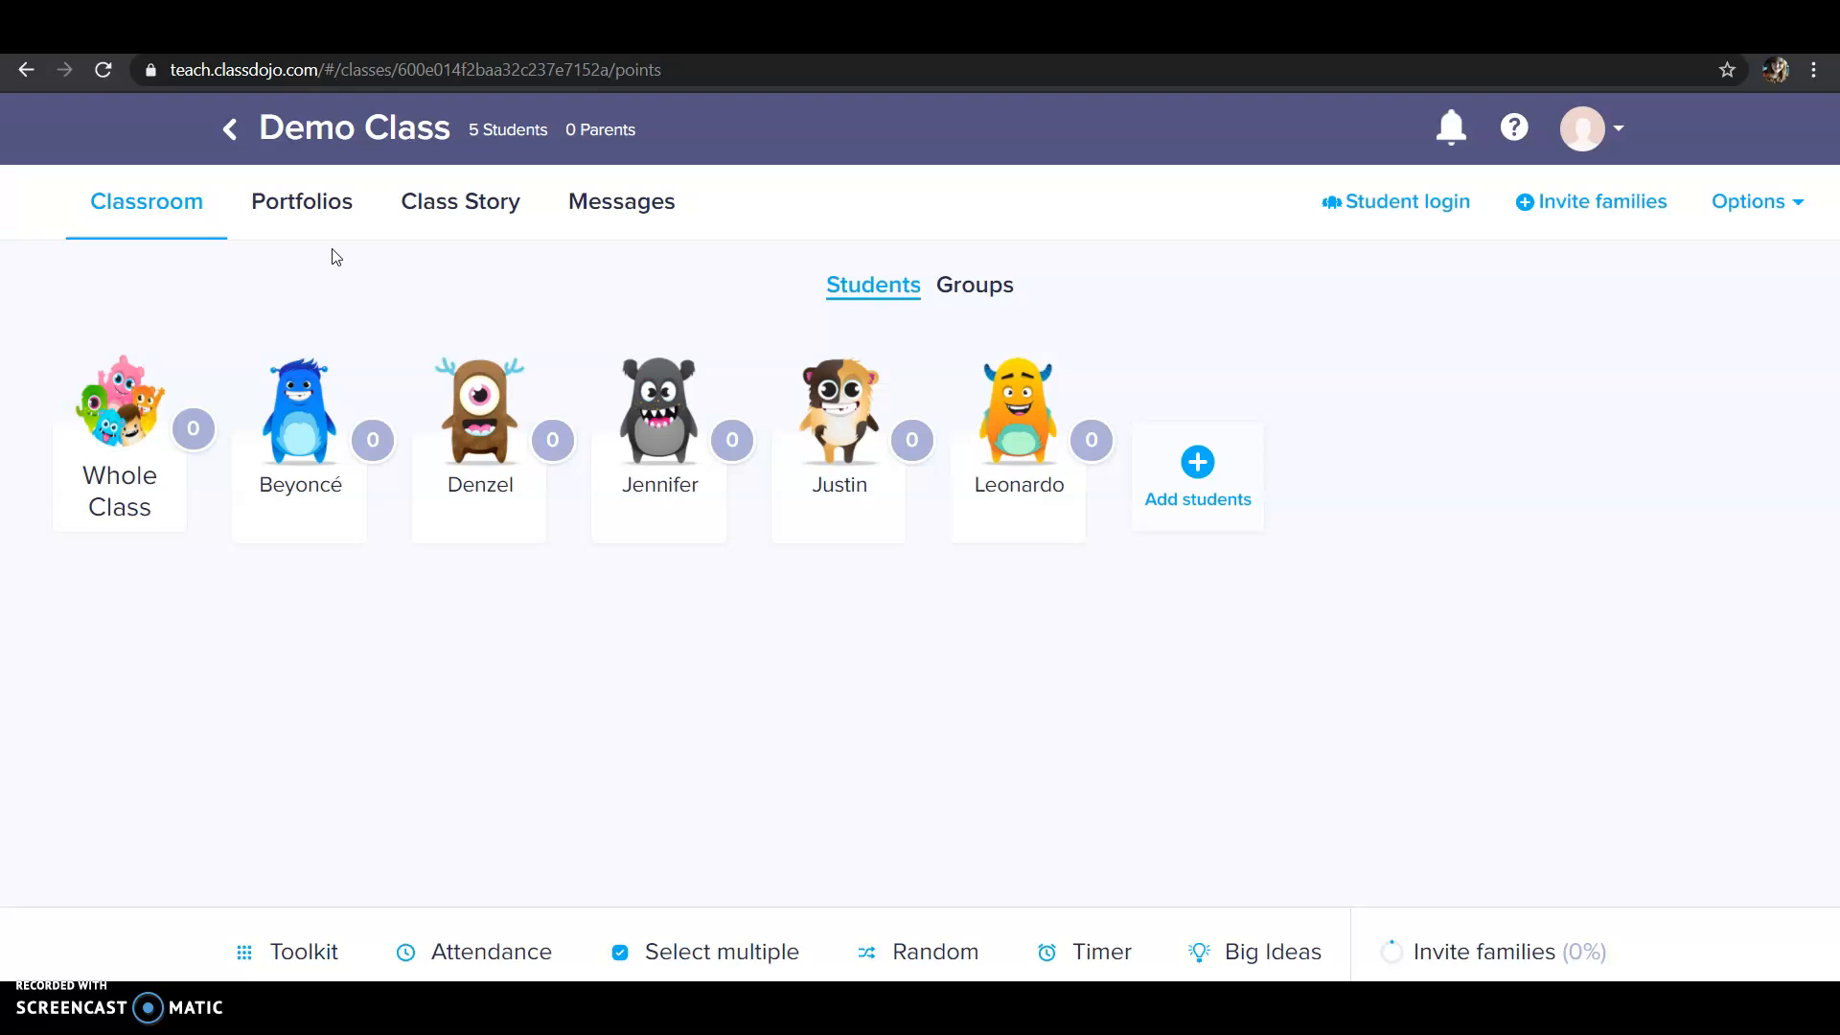
click(342, 499)
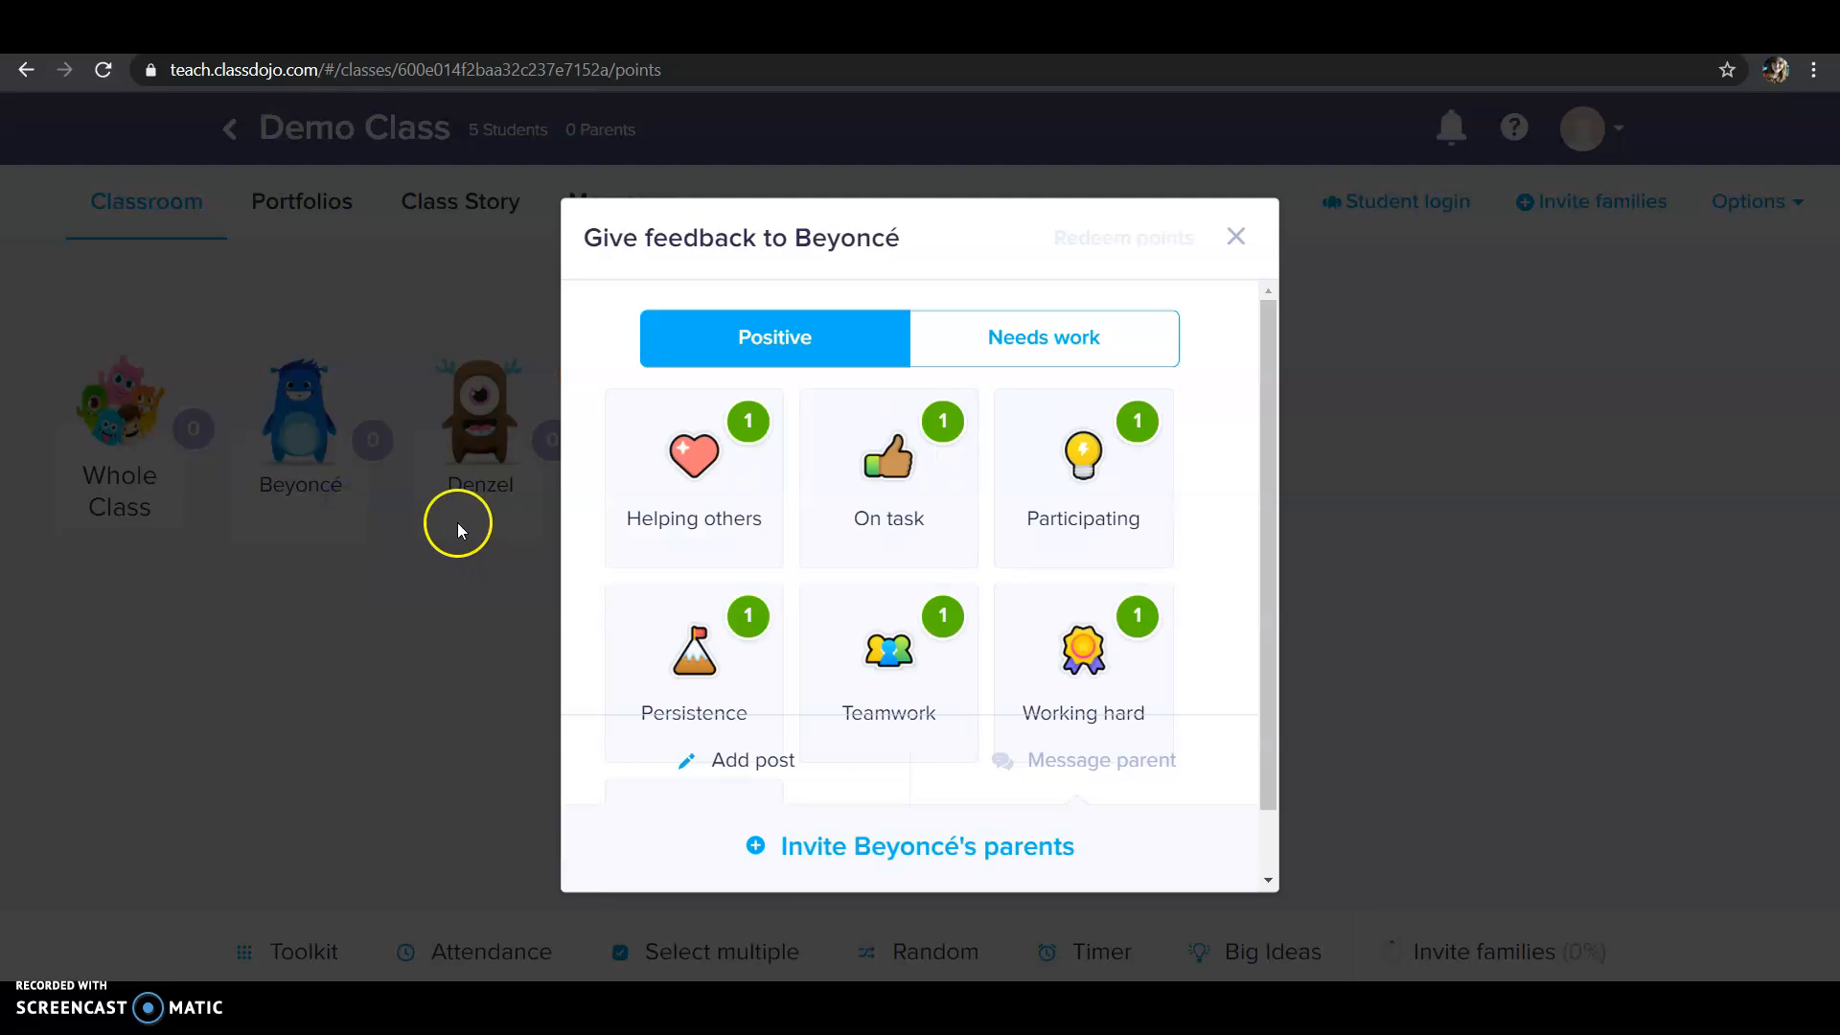
scroll(997, 505, down, 1)
scroll(997, 505, up, 1)
scroll(997, 506, down, 1)
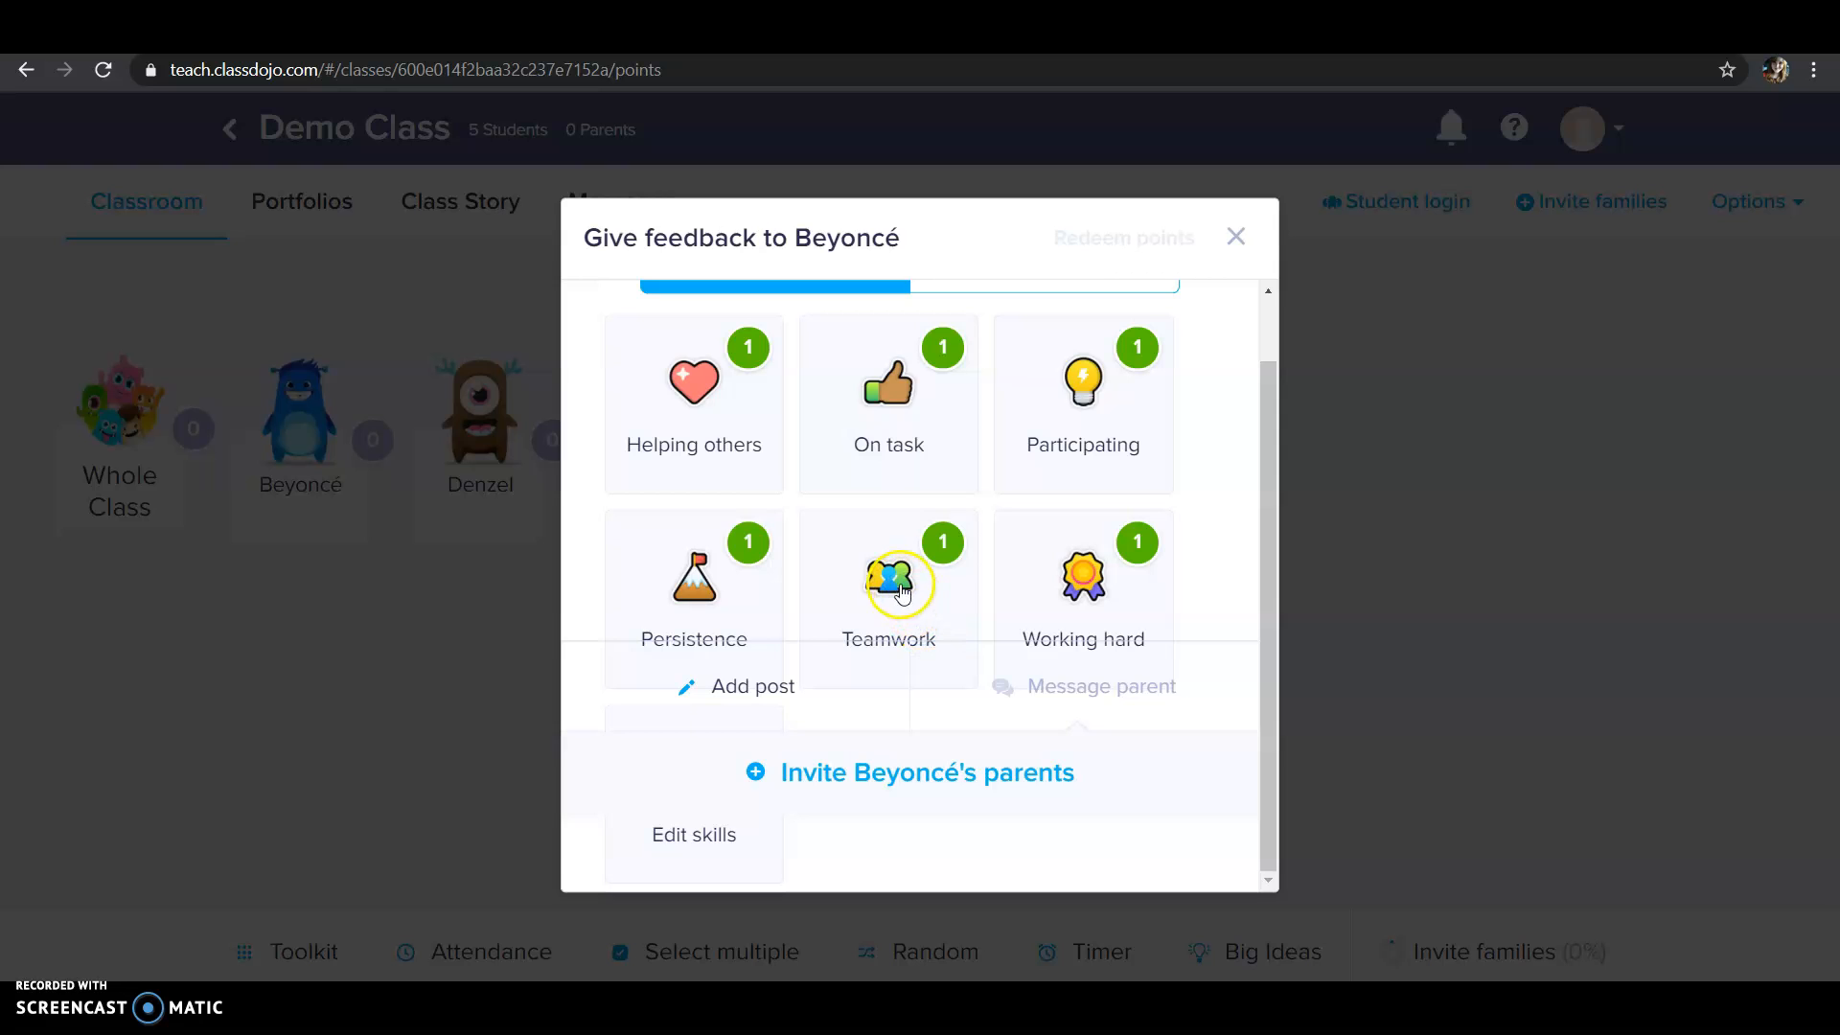
click(707, 472)
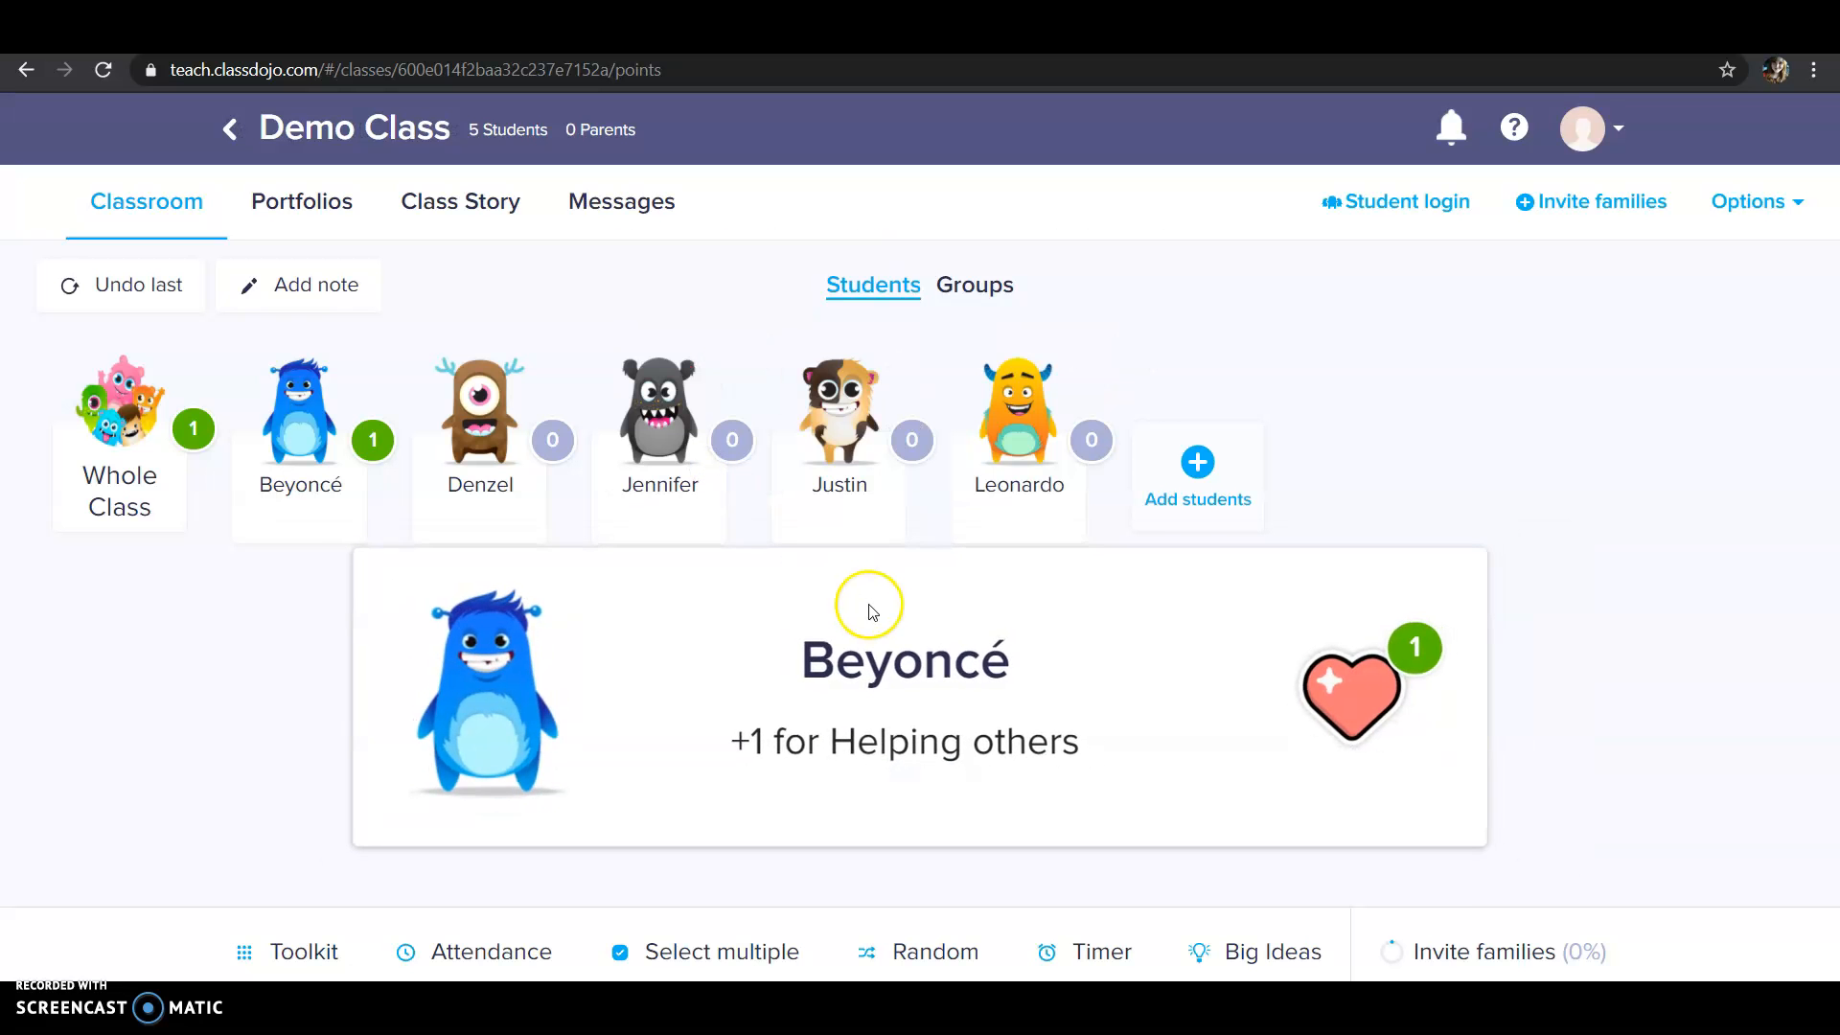
Step: Open the class skills editor from Justin's needs-work feedback, then open the Teamwork skill and save it without changes
click(841, 508)
click(973, 347)
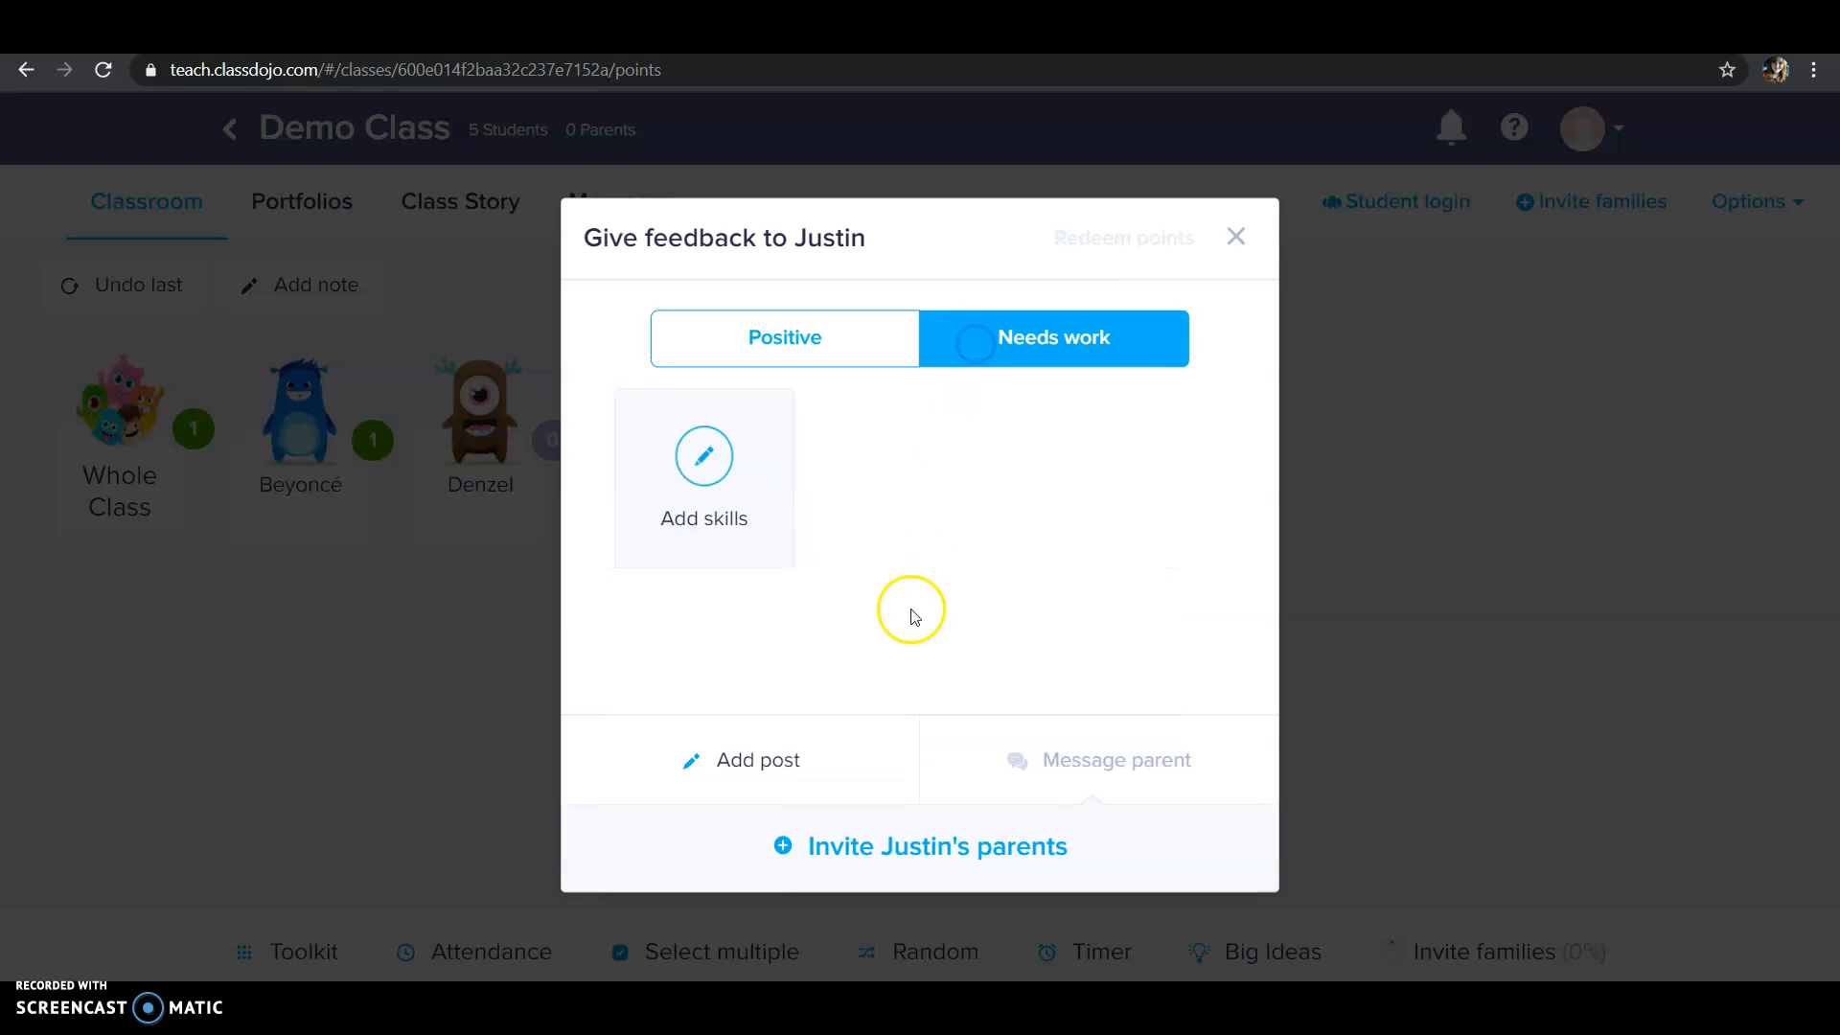
click(687, 462)
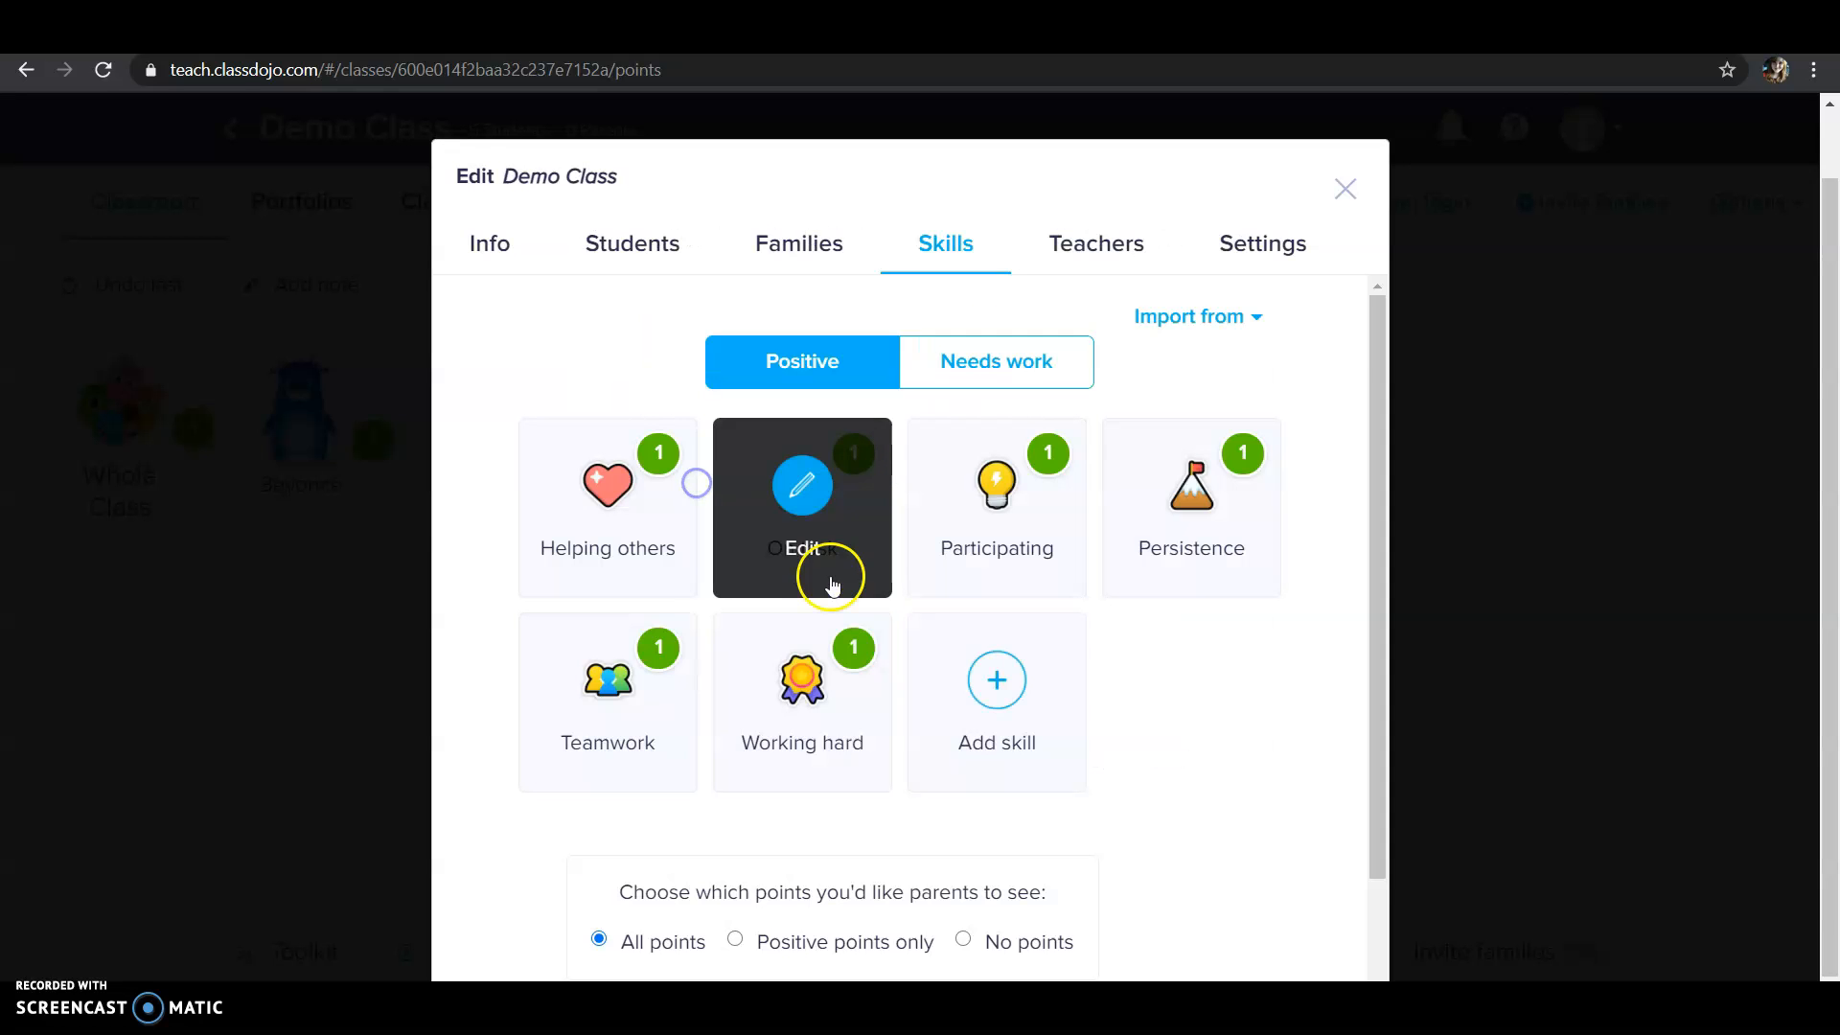
scroll(1206, 674, down, 2)
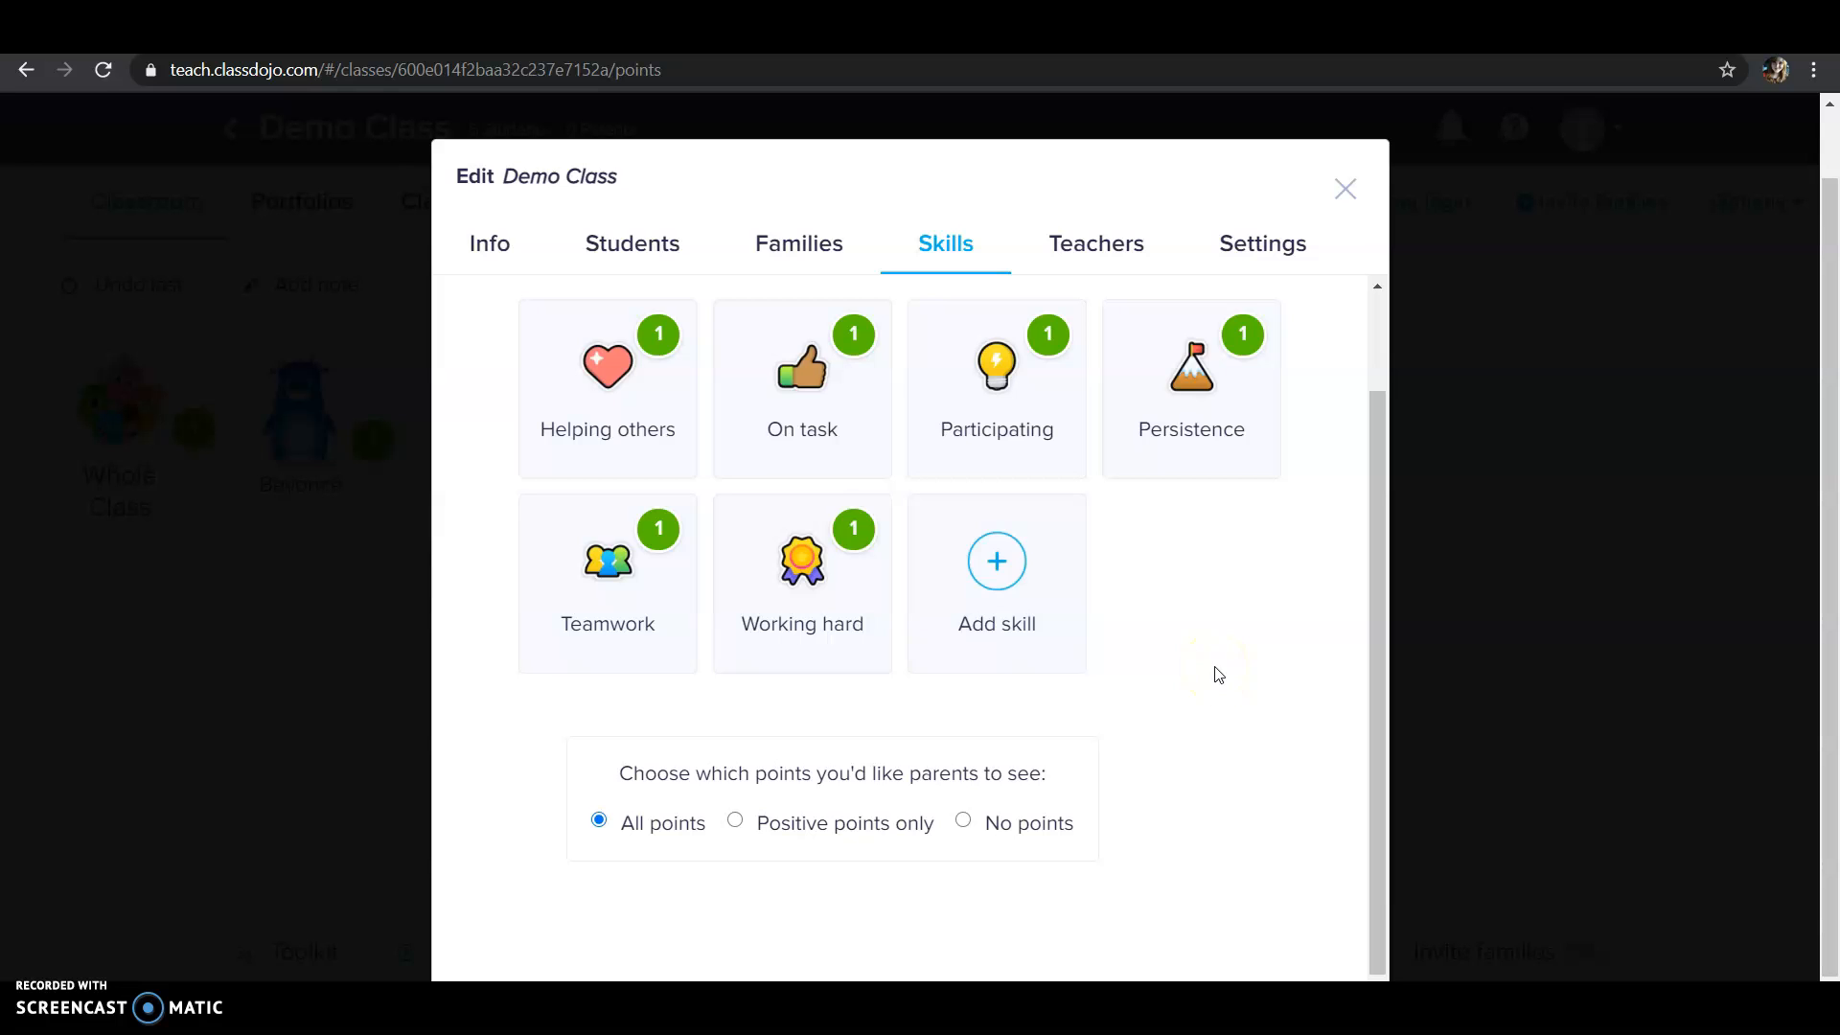
click(612, 623)
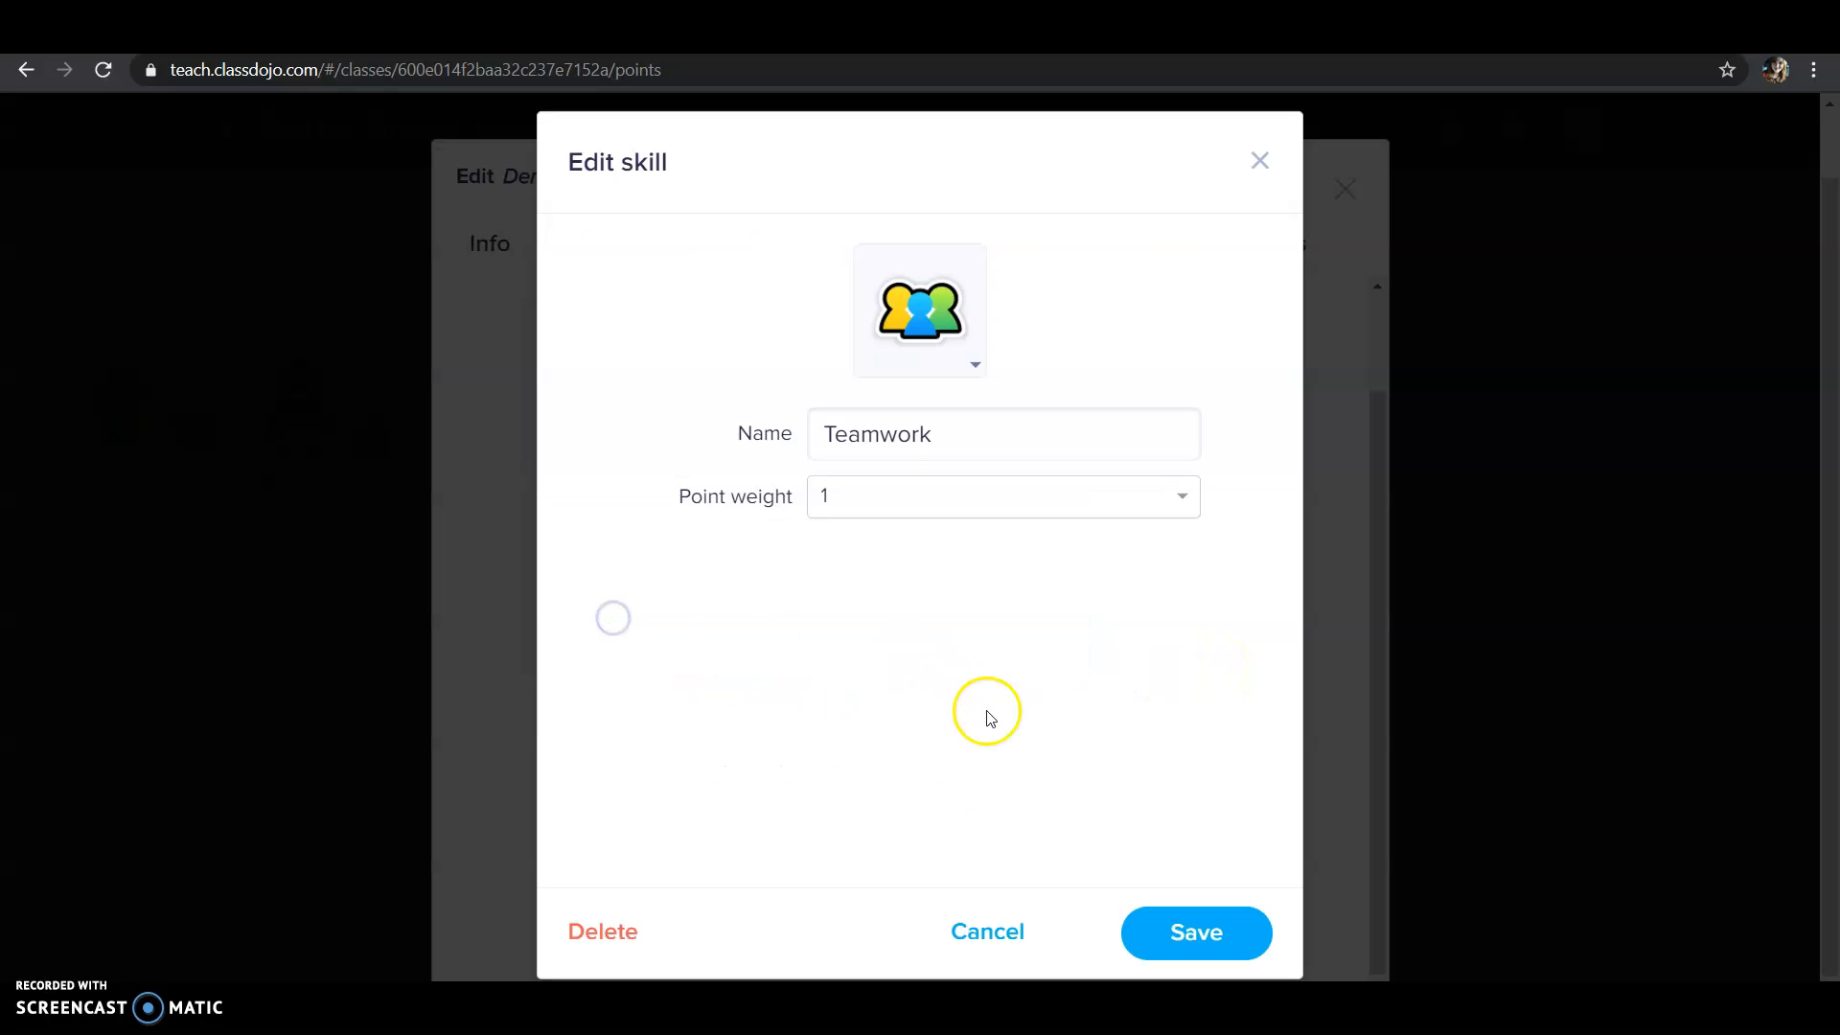
click(1230, 943)
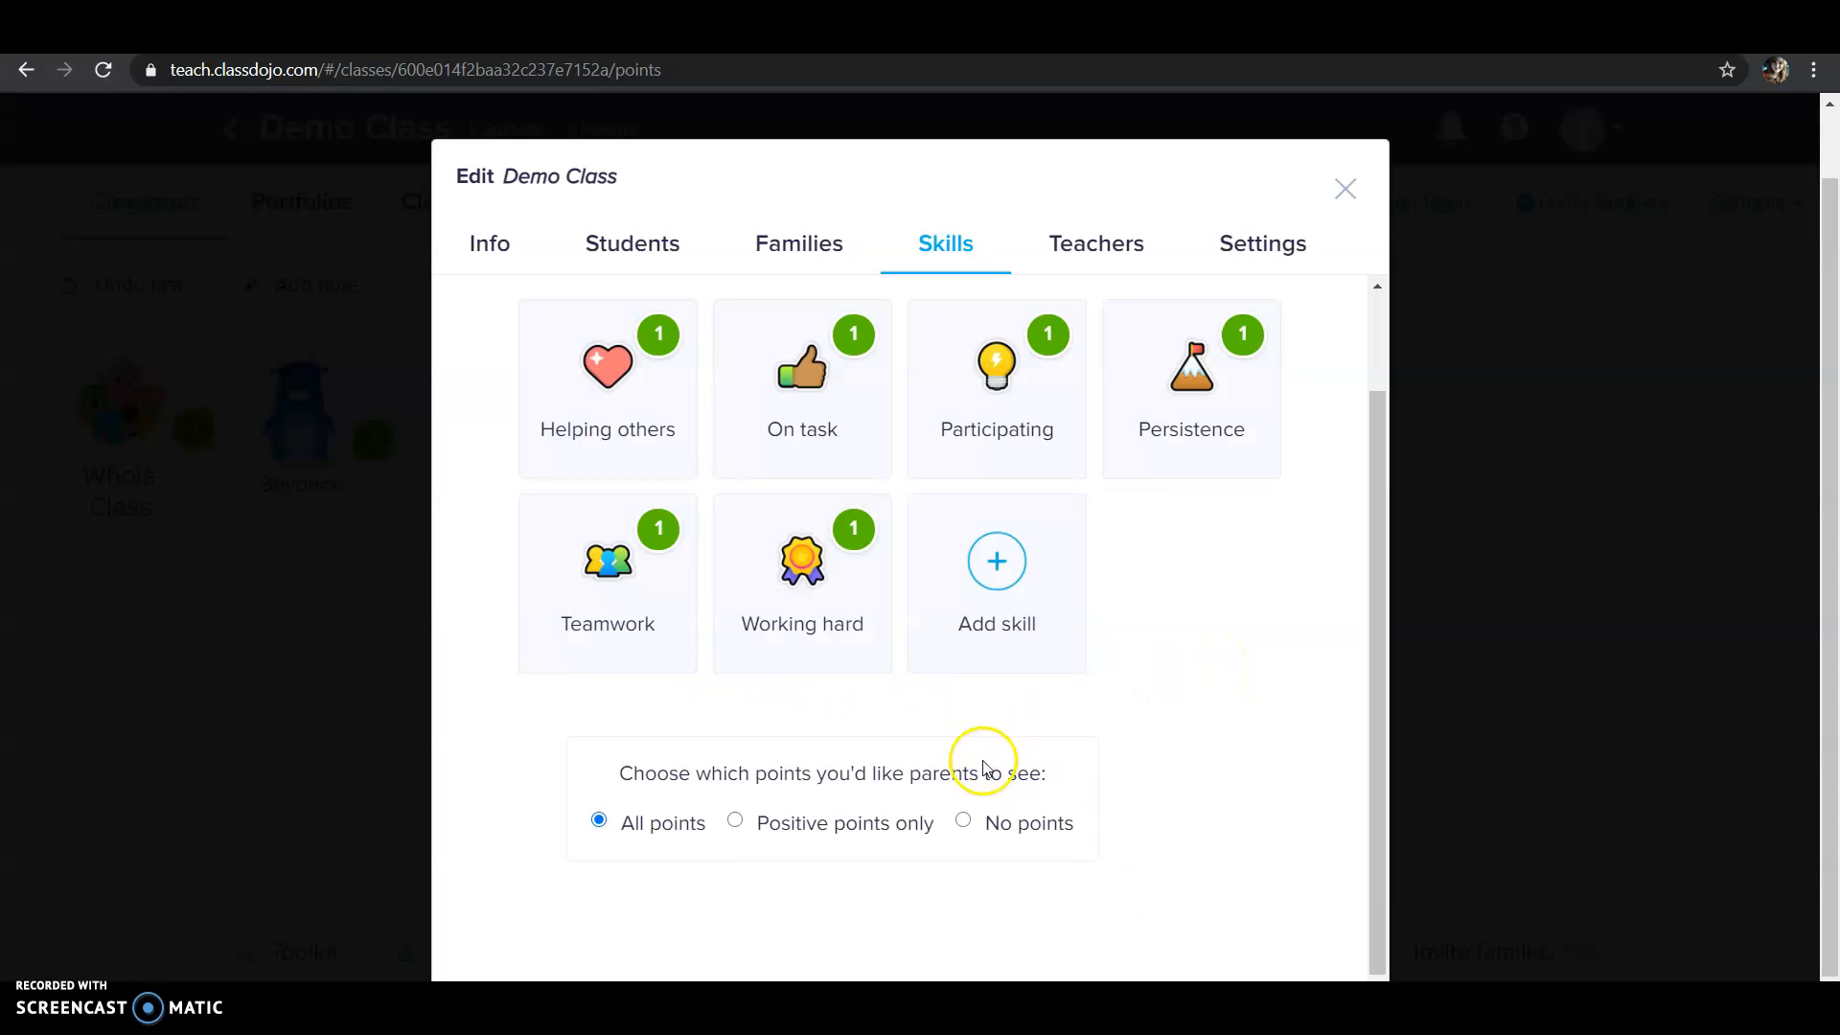
Step: Let parents see positive points only, and close the class settings and Justin's feedback window
click(892, 827)
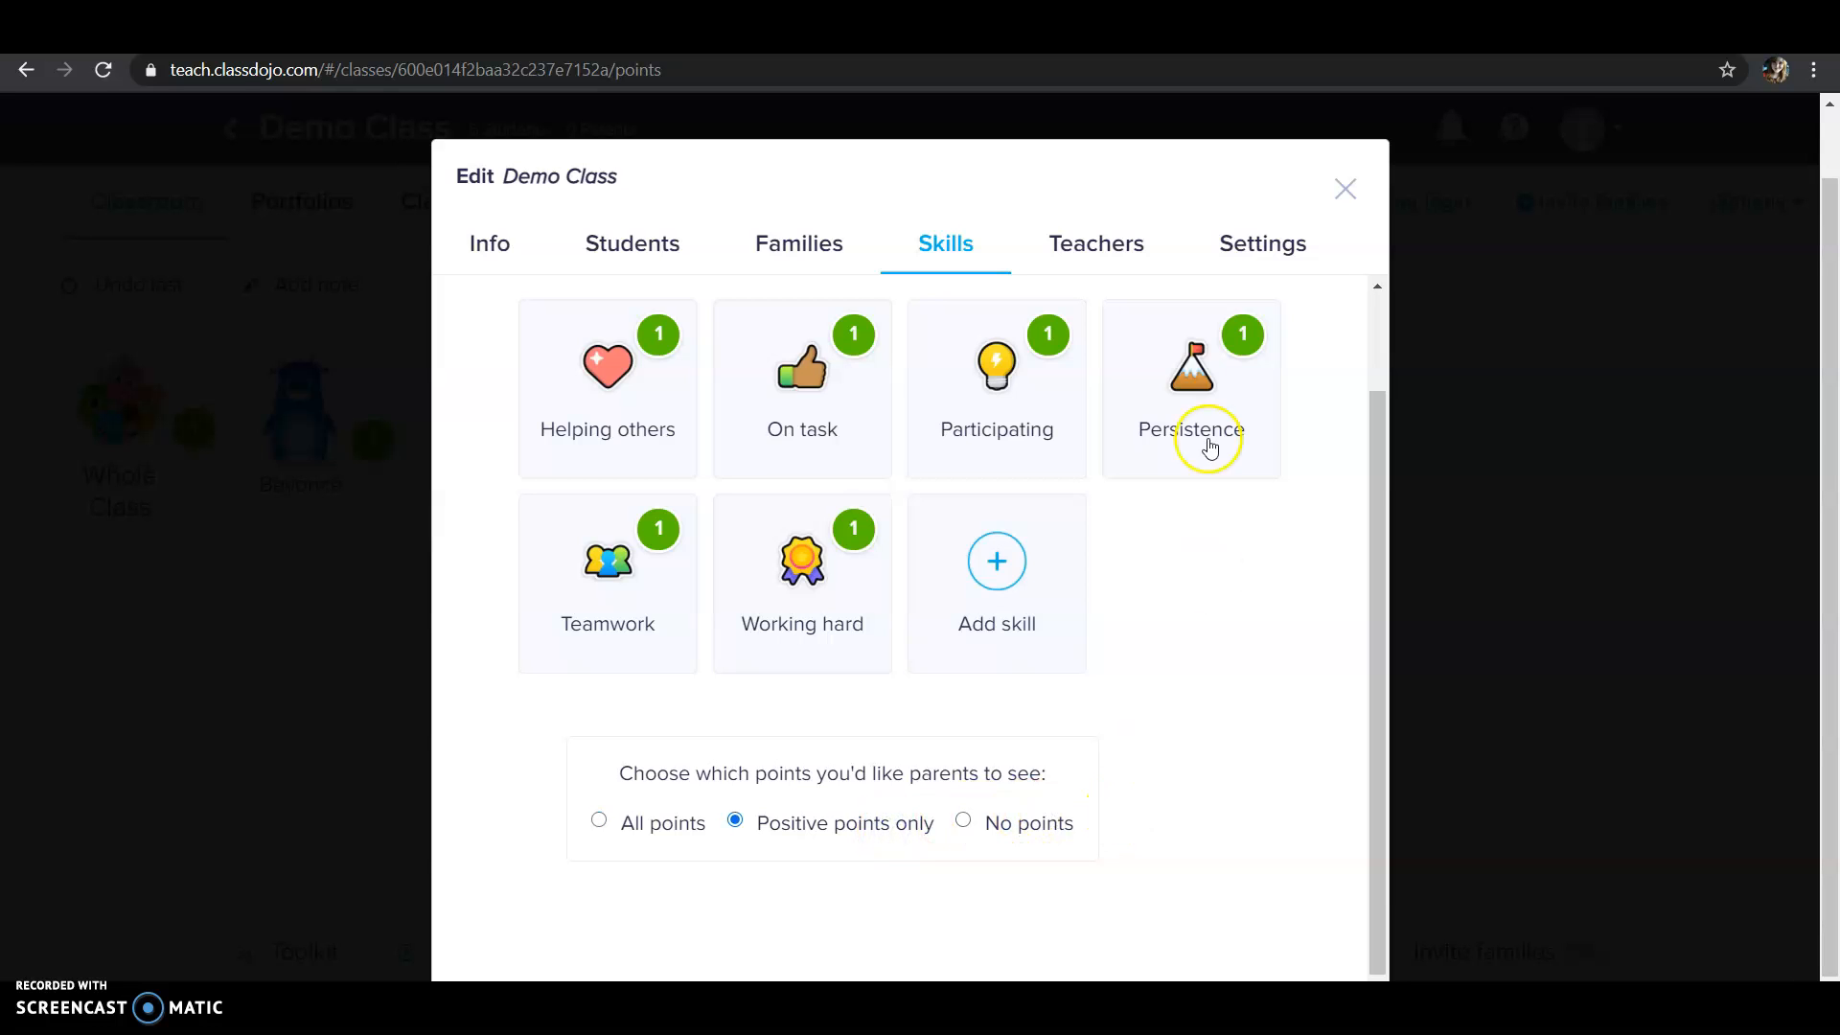
click(1074, 257)
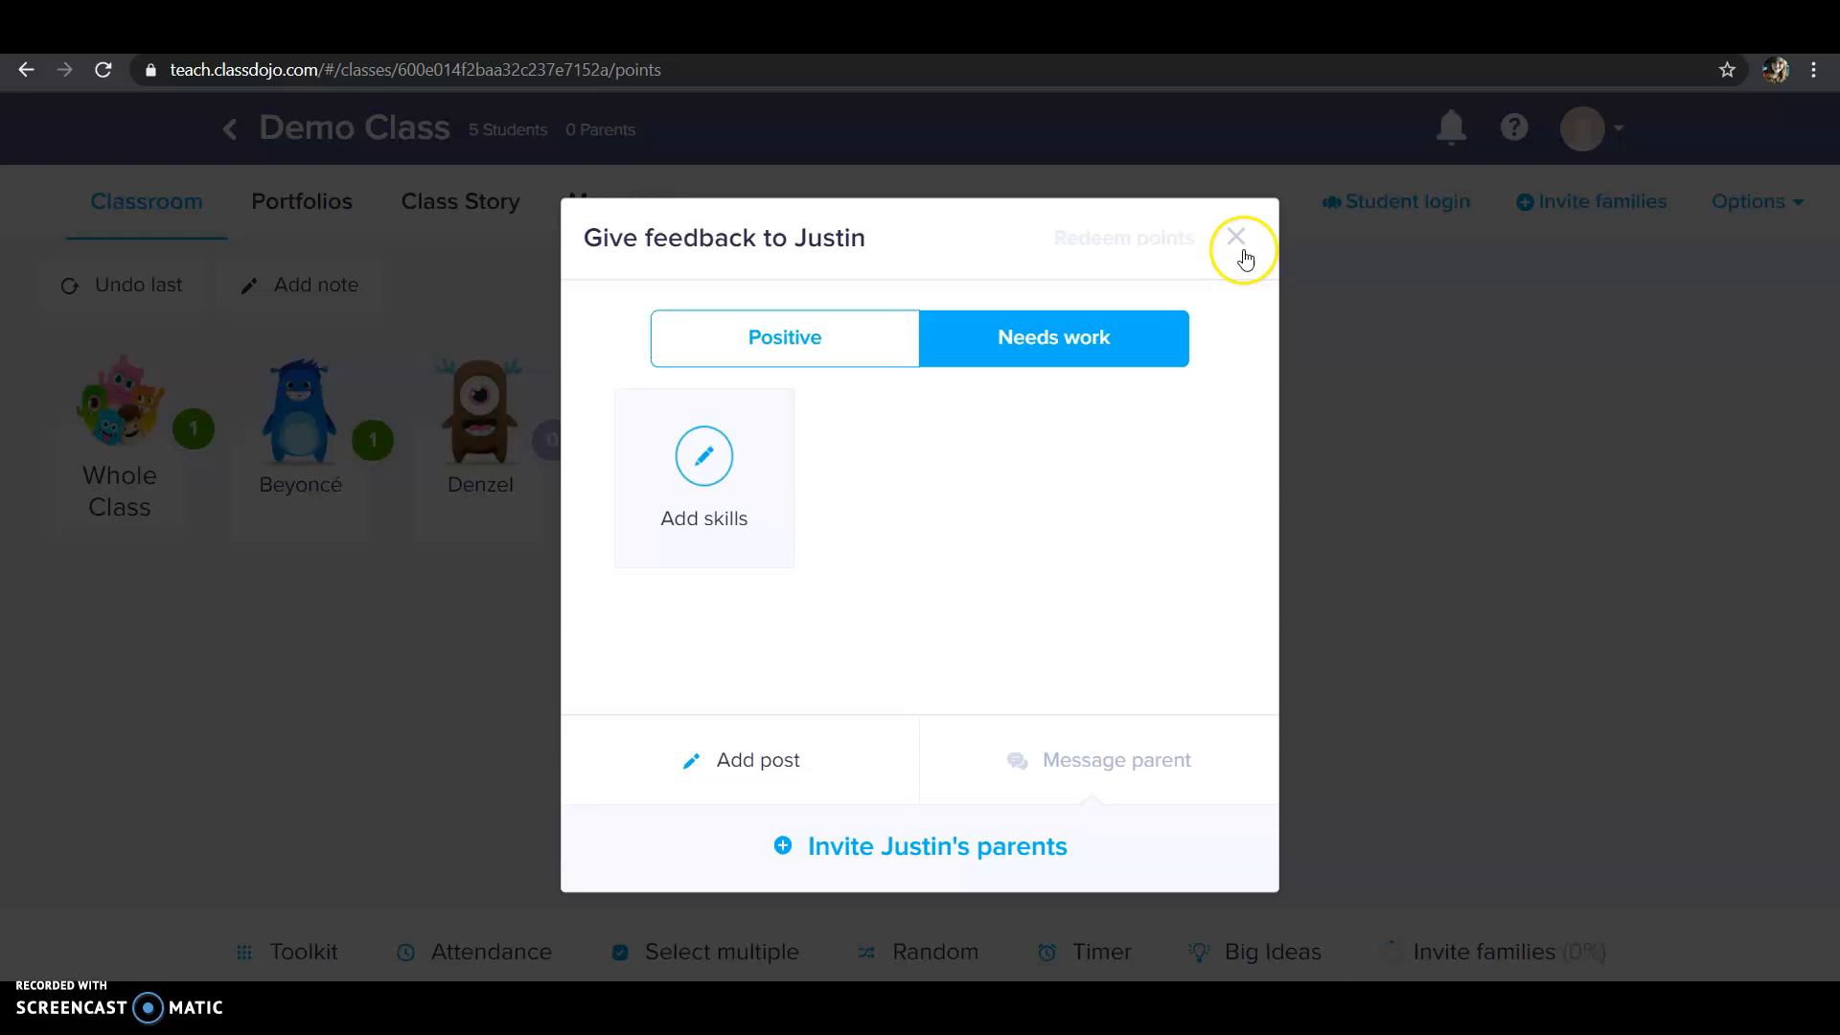
click(1248, 242)
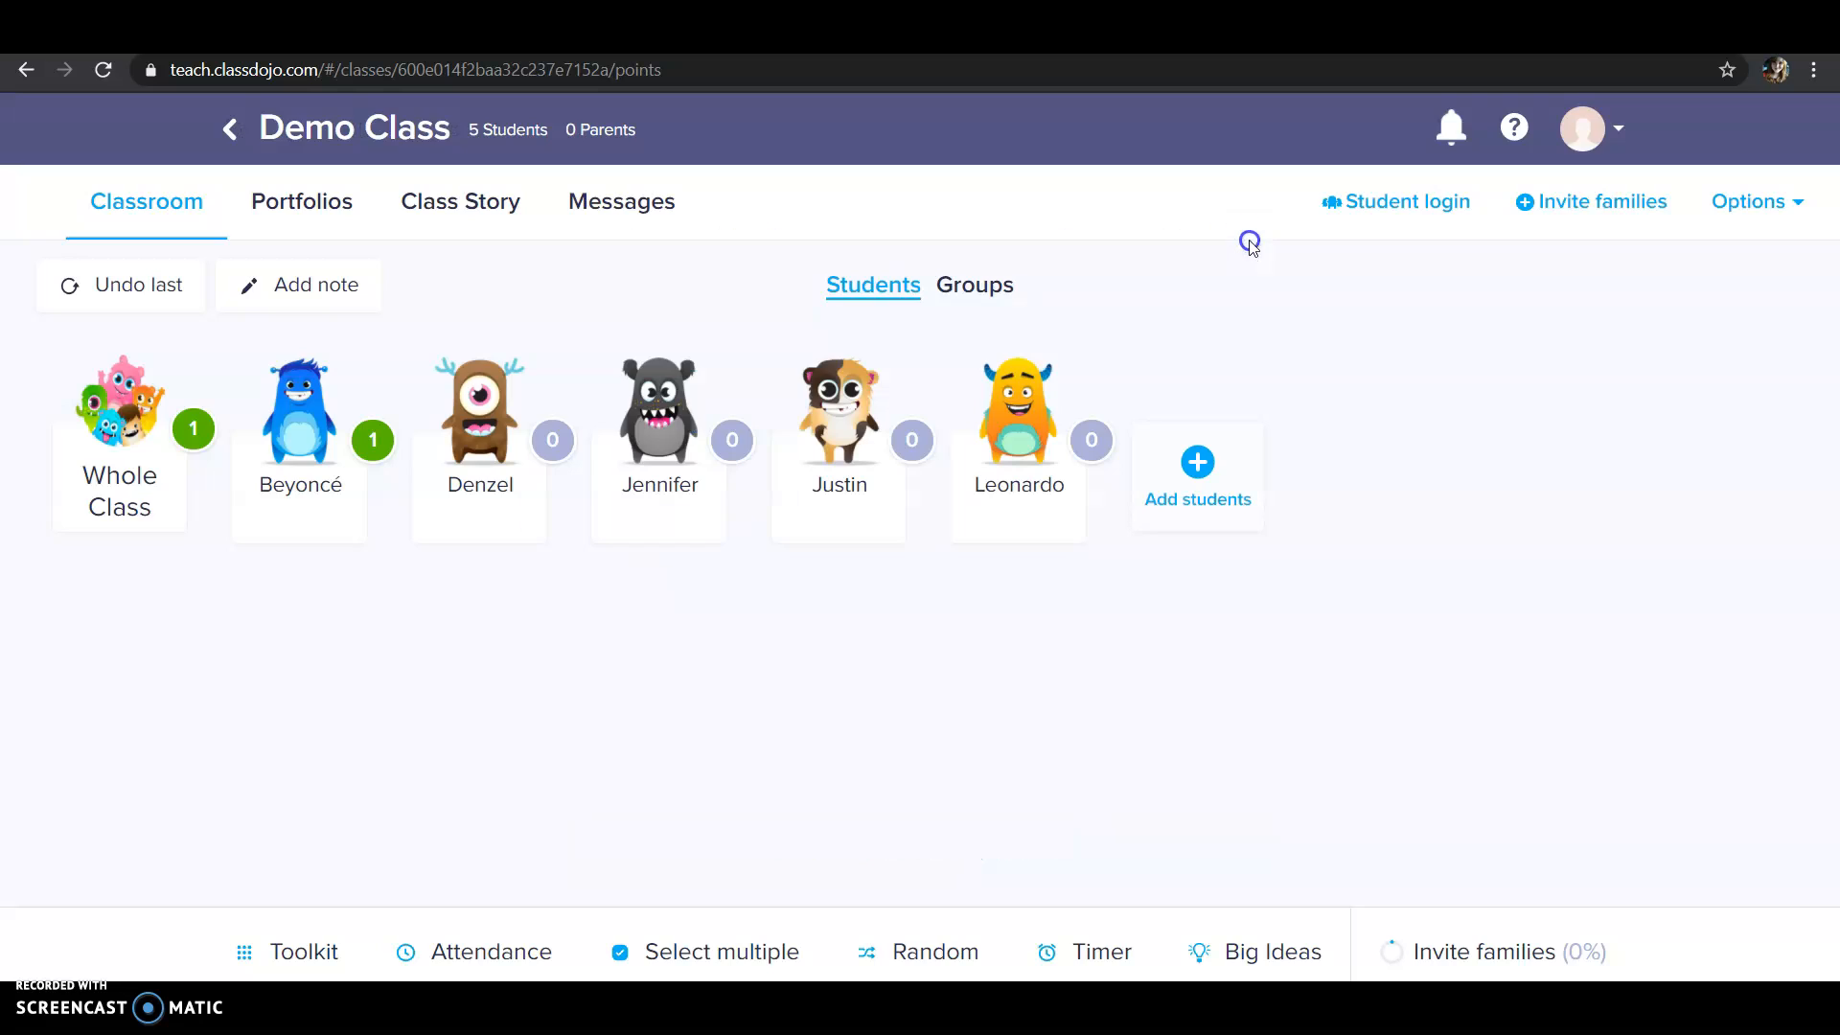
Step: Review the First Day Project activity in the class portfolios, and view Jennifer's portfolio
click(321, 205)
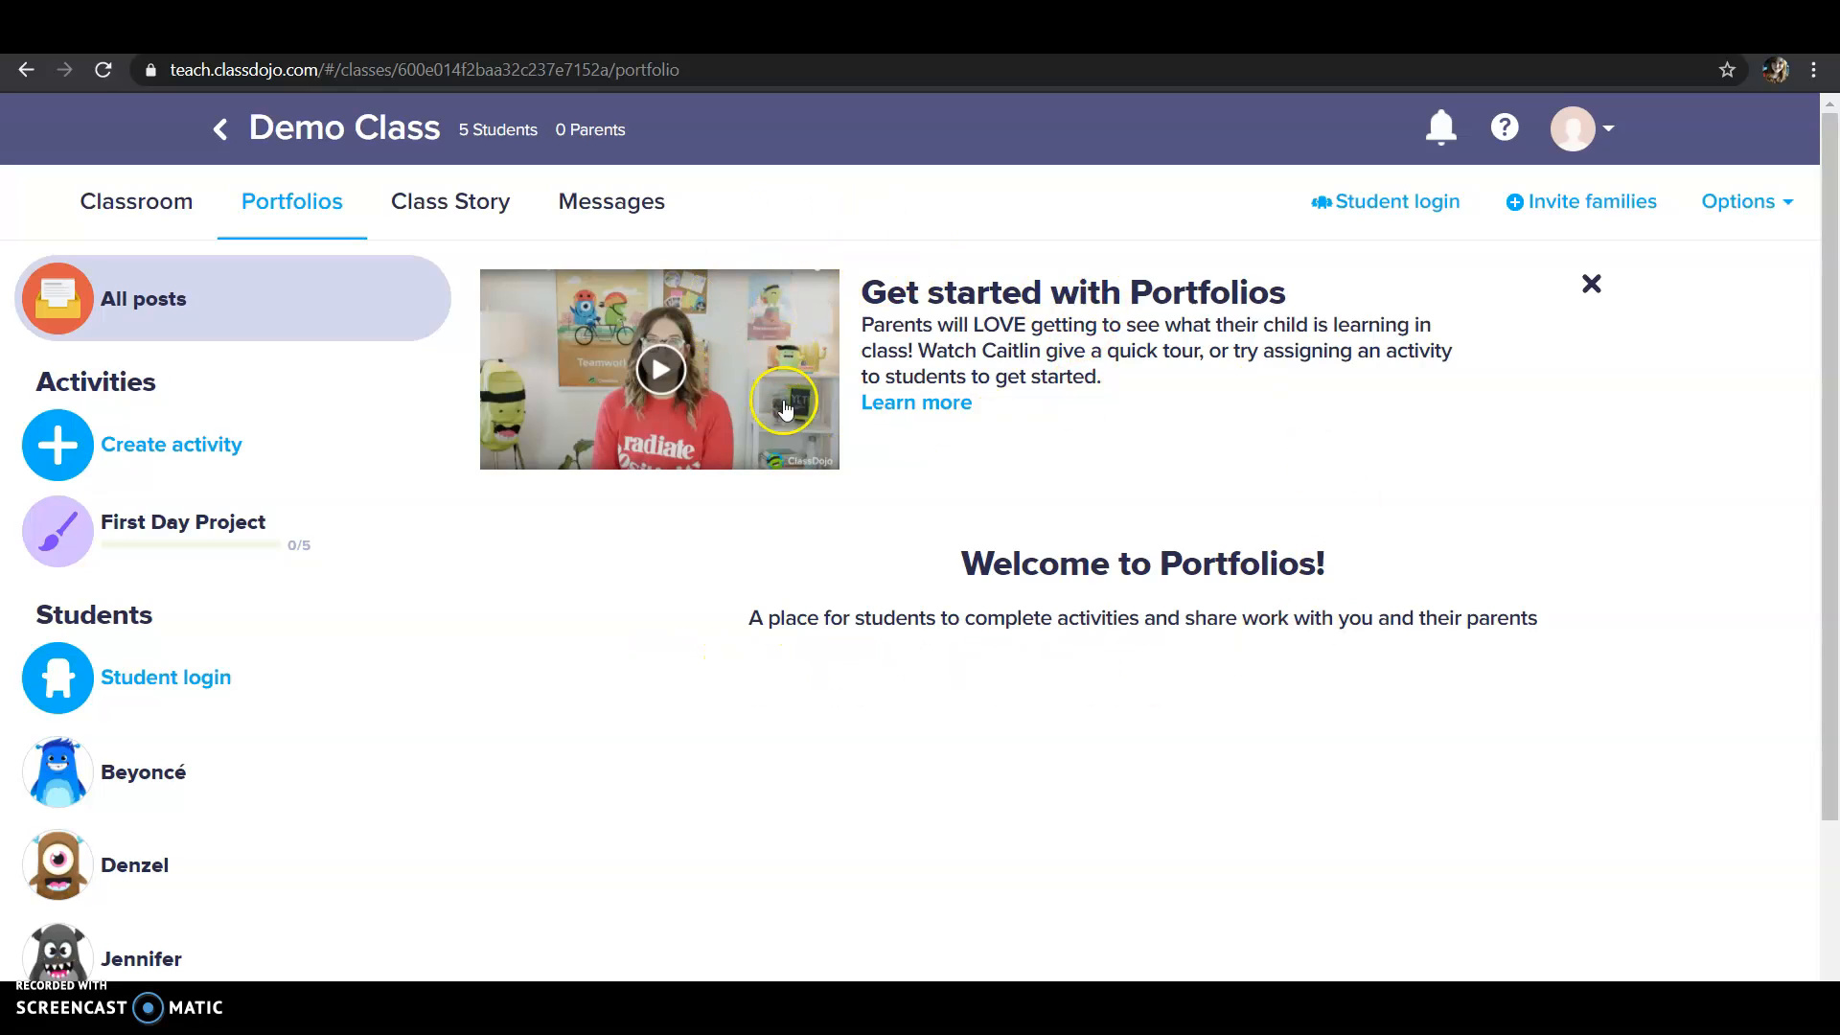
click(257, 526)
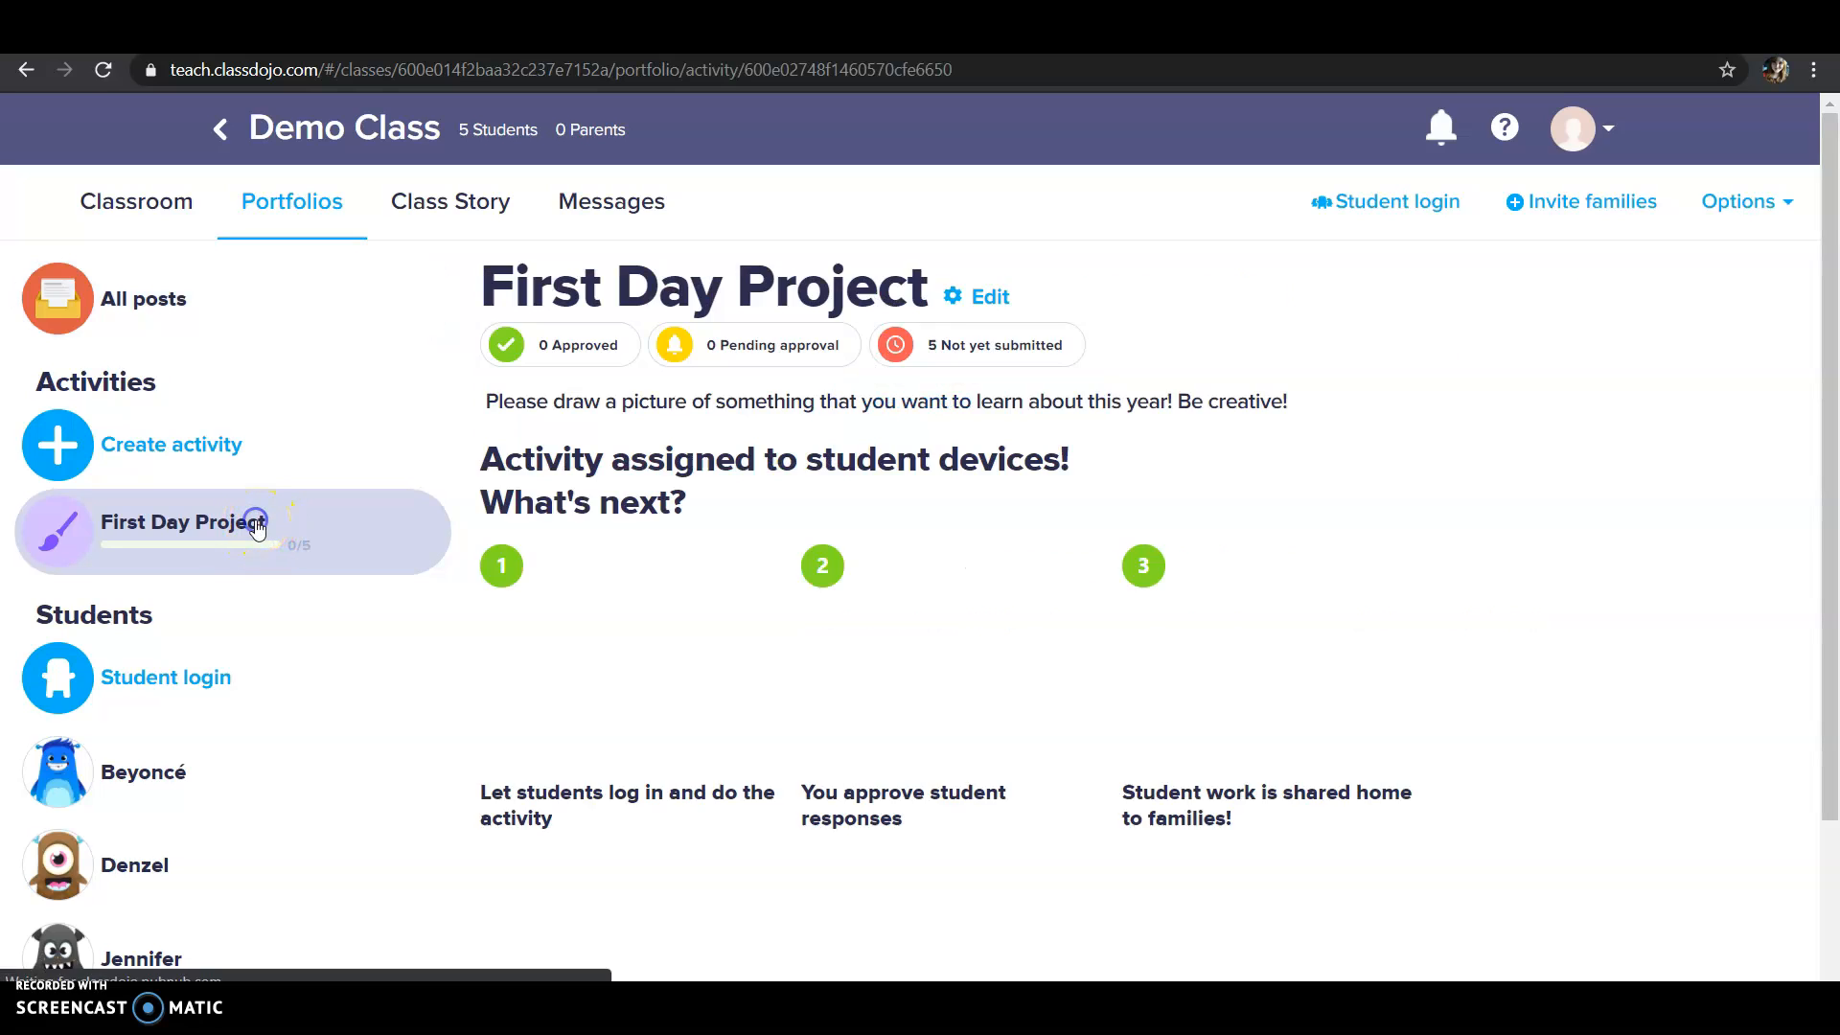
scroll(719, 551, down, 1)
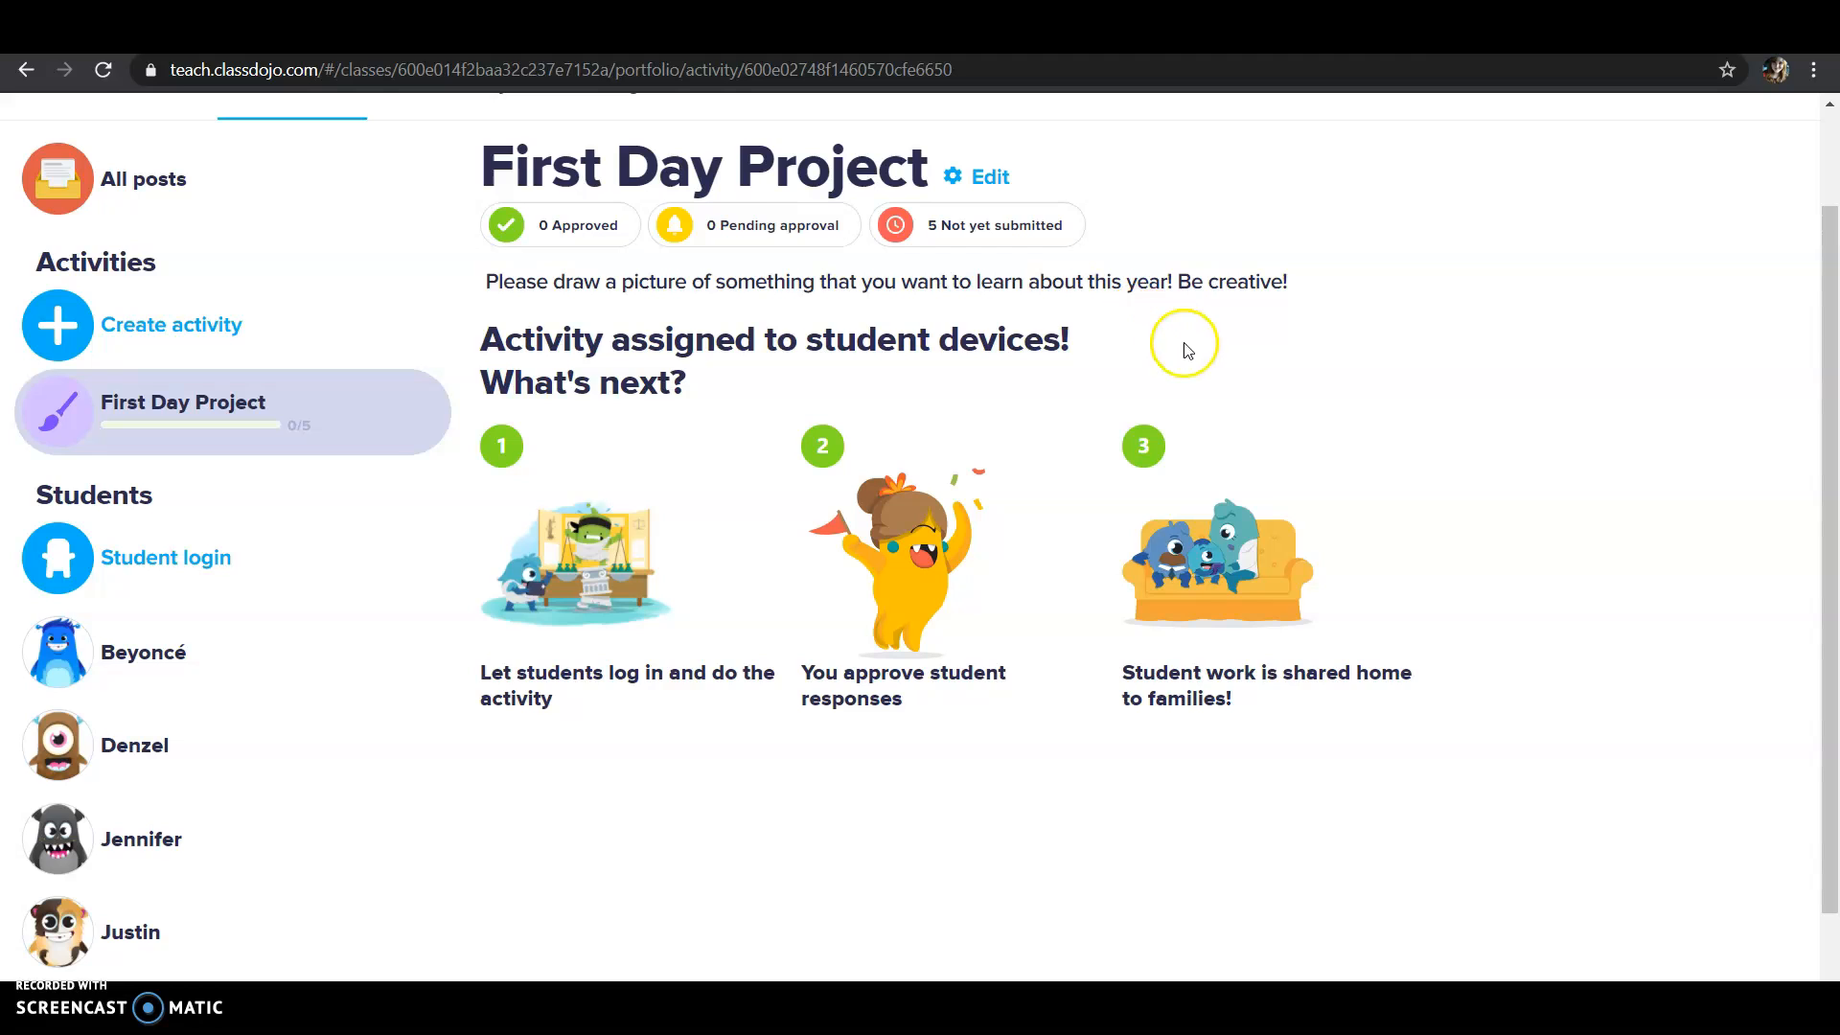
scroll(764, 401, down, 1)
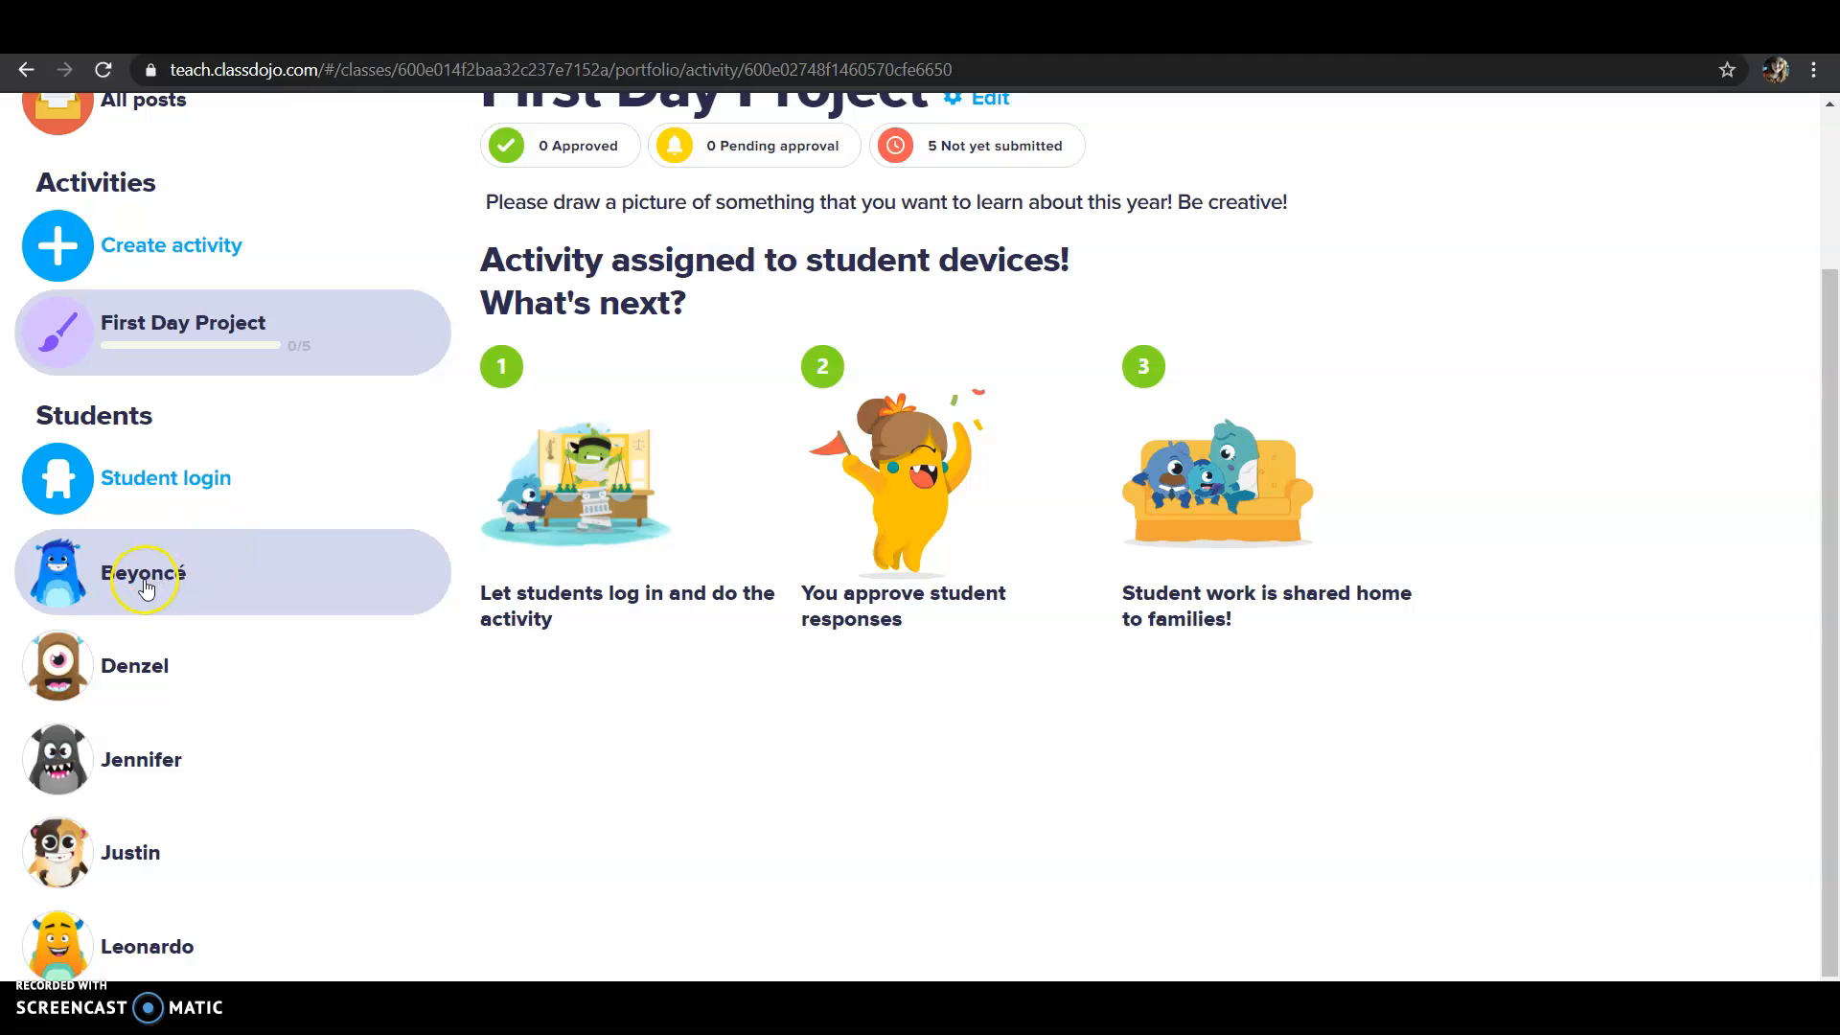
click(115, 764)
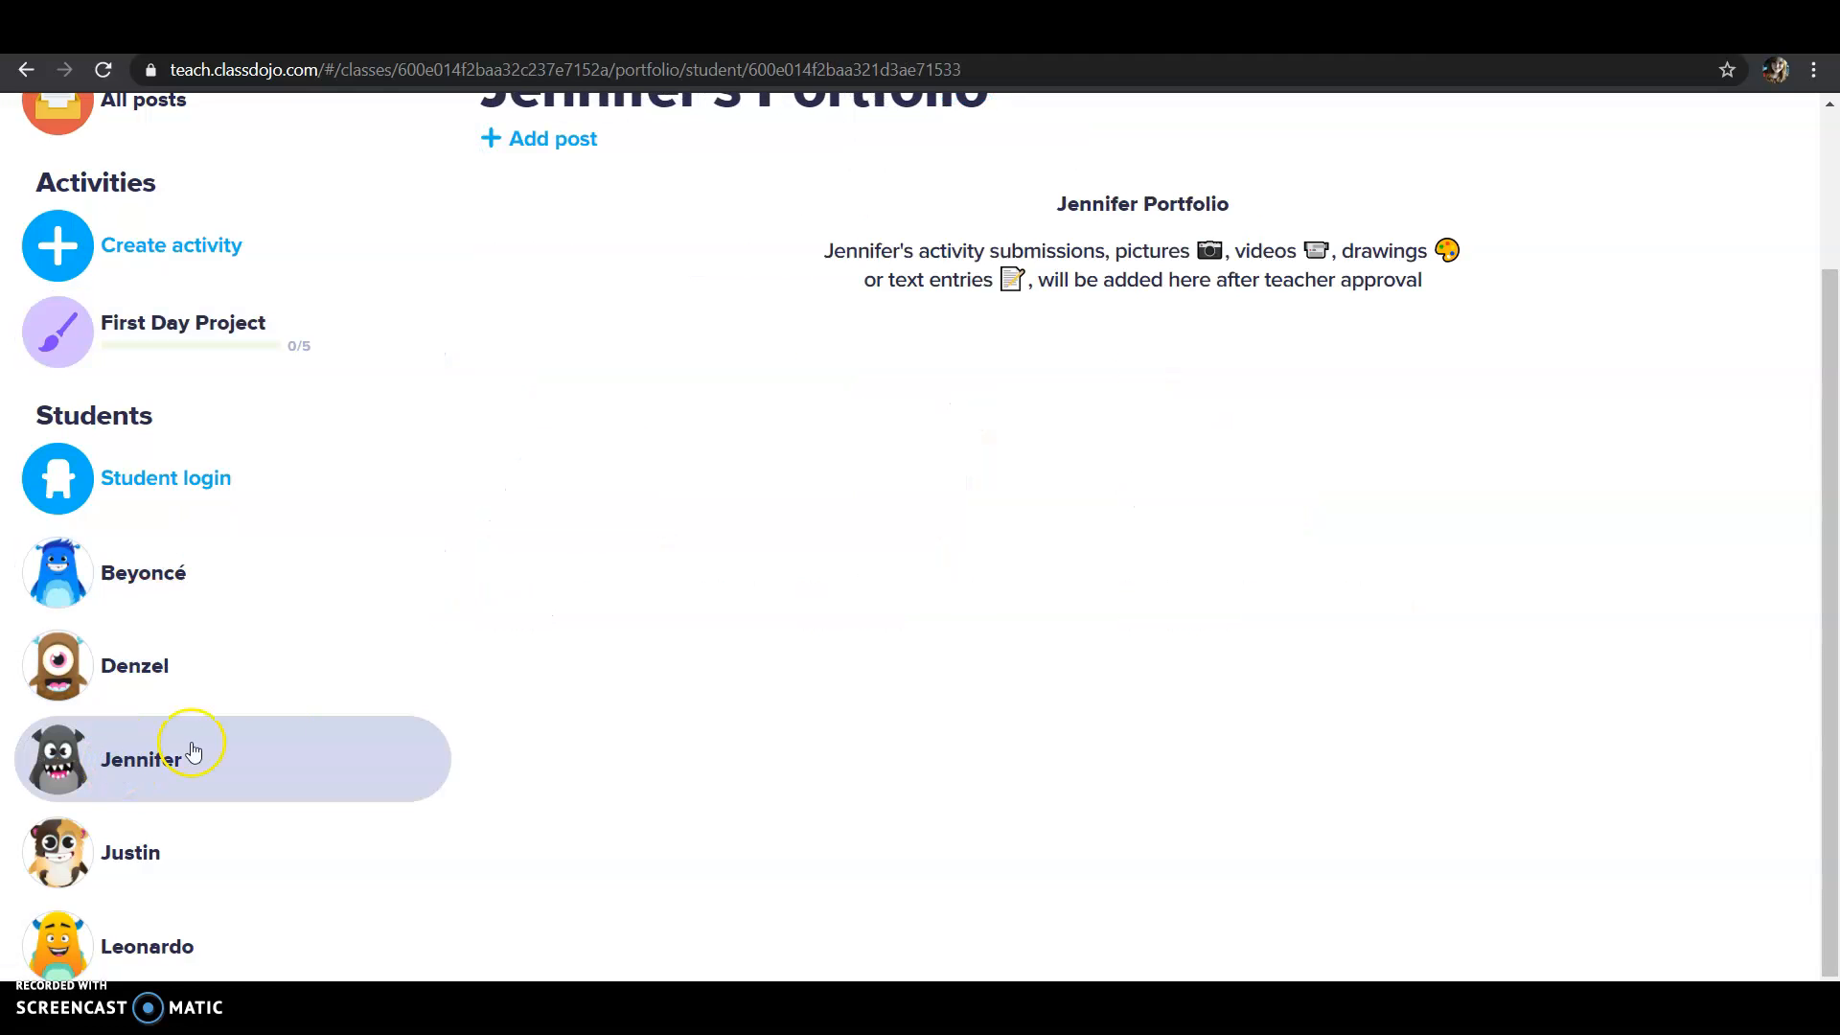
scroll(762, 685, up, 2)
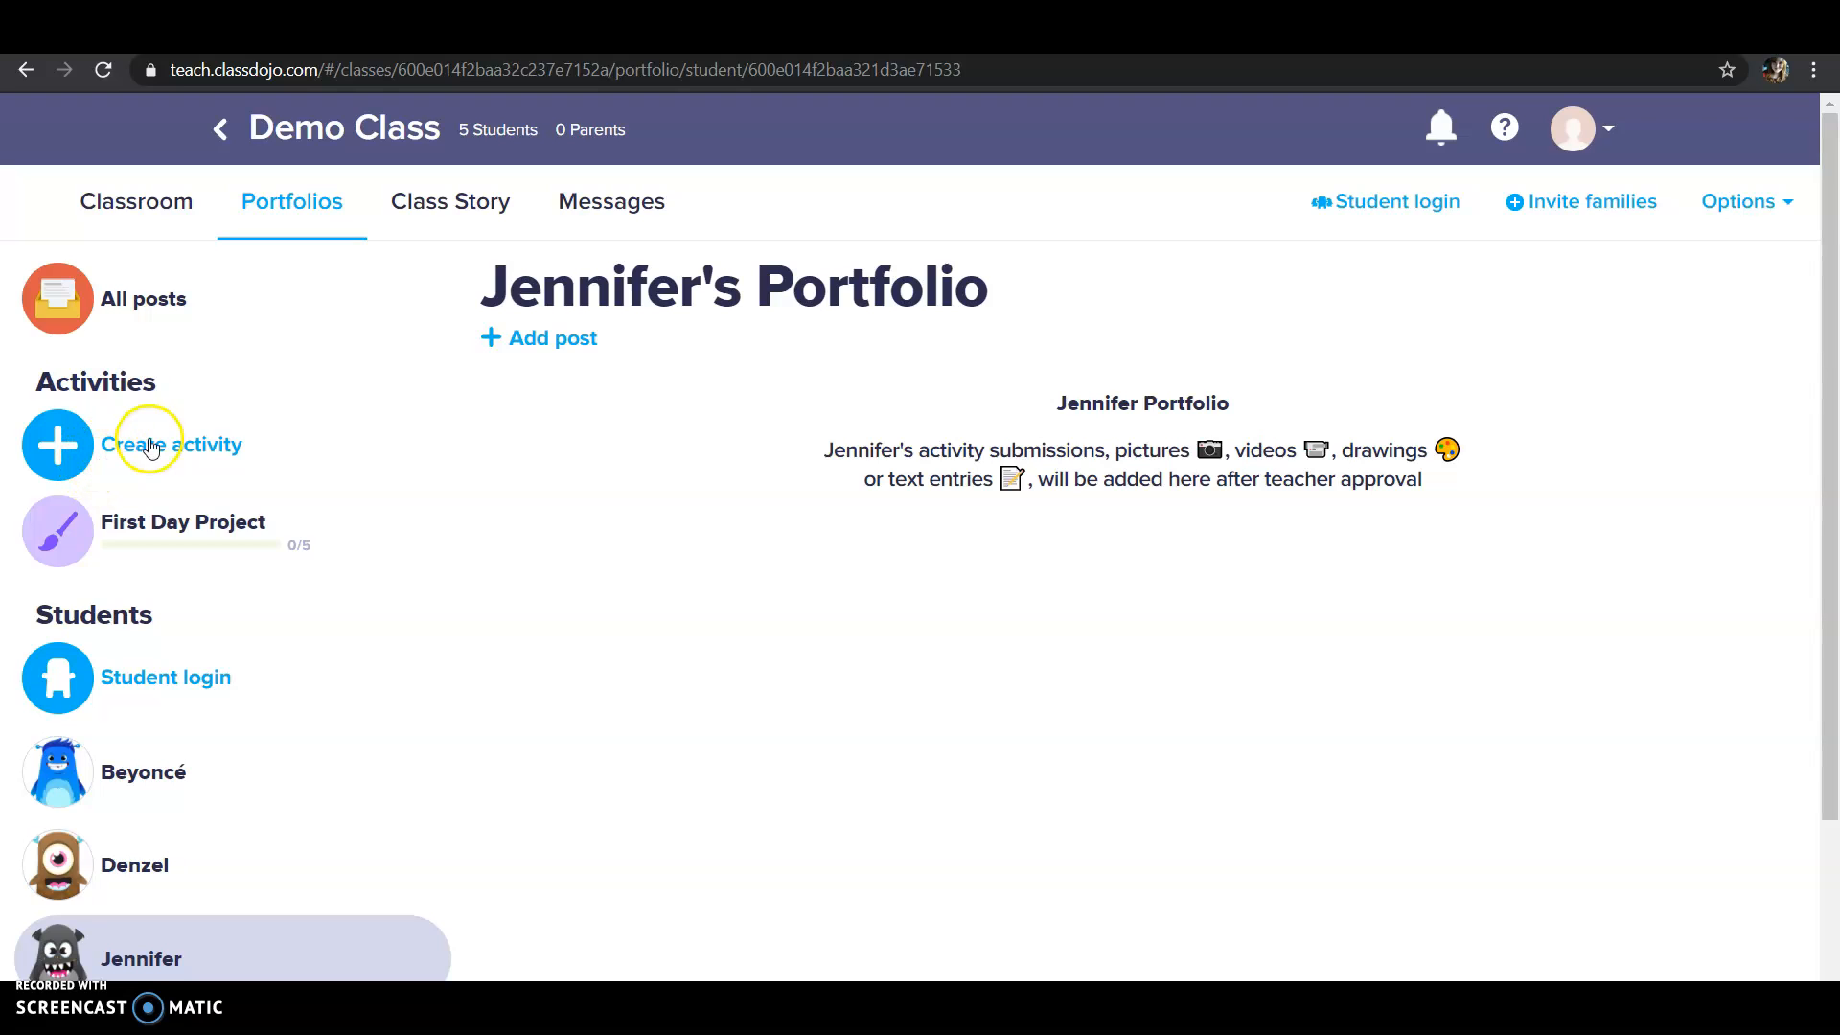
Step: Assign the whole class a video-response activity titled "Science Project for First Week of School" with instructions "Please make a video describing the water cycle."
click(164, 518)
click(161, 443)
click(530, 379)
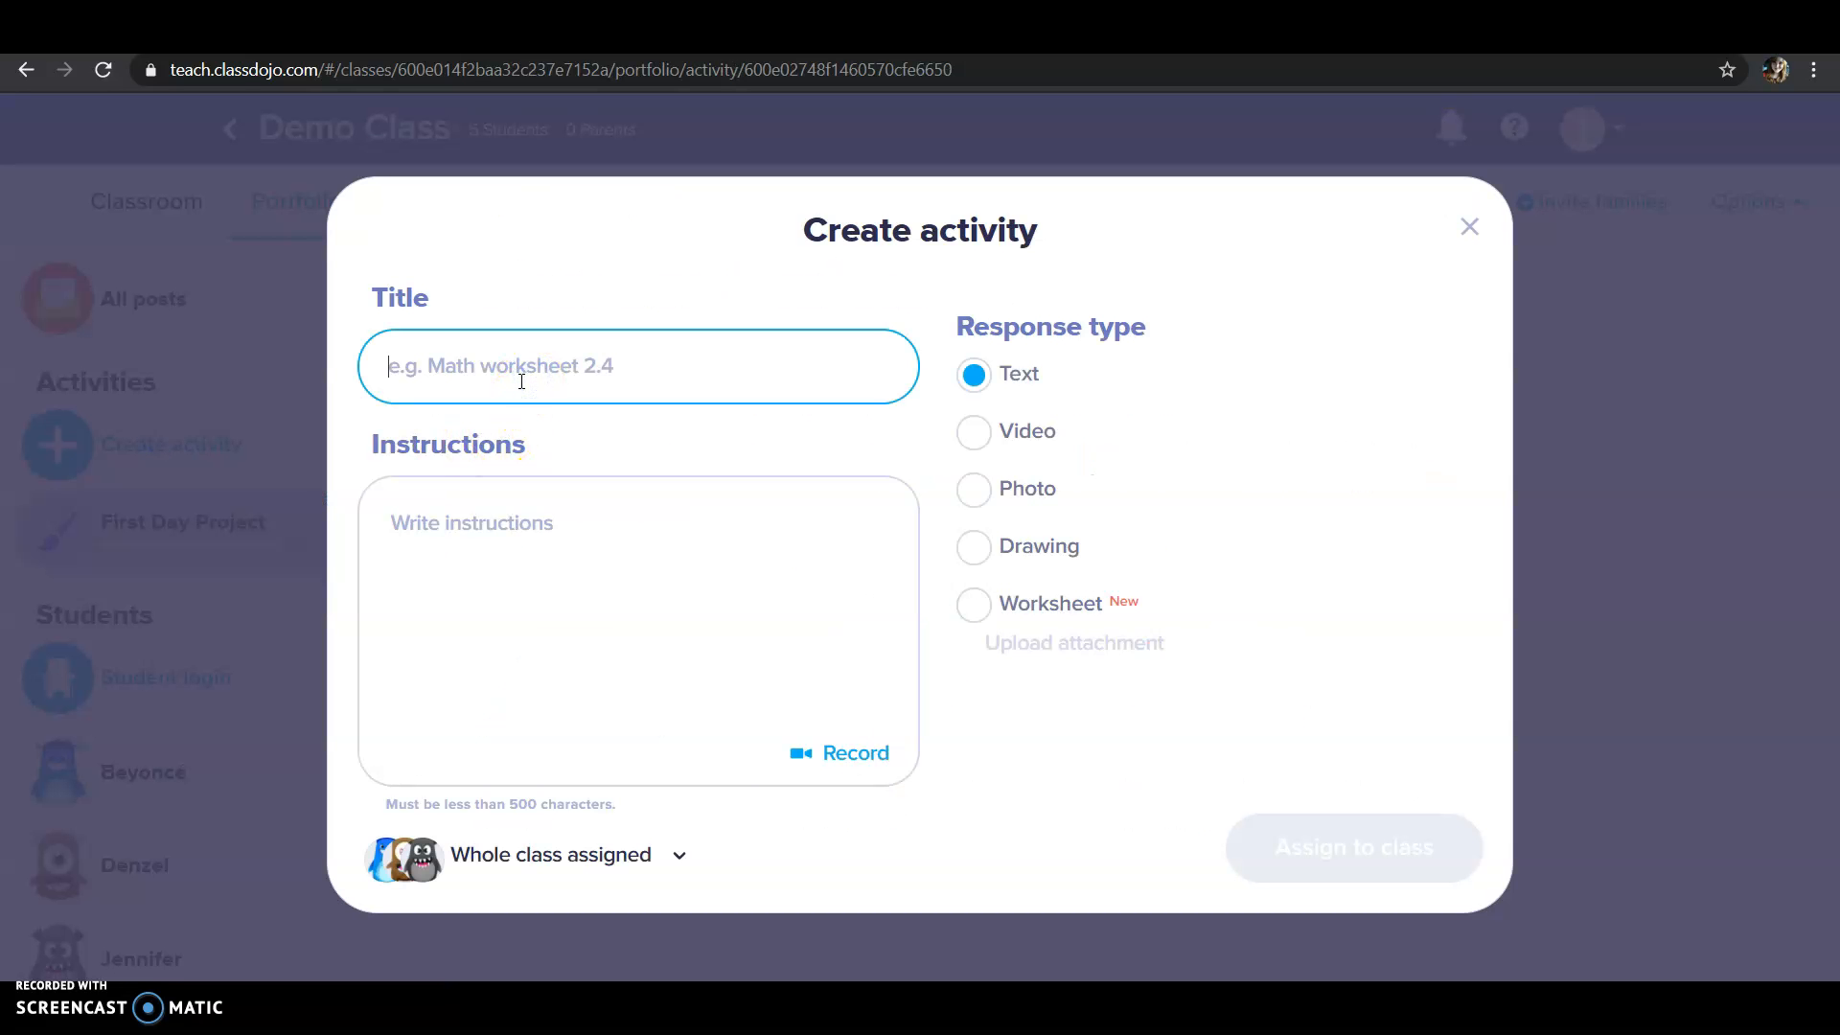
text(Sc)
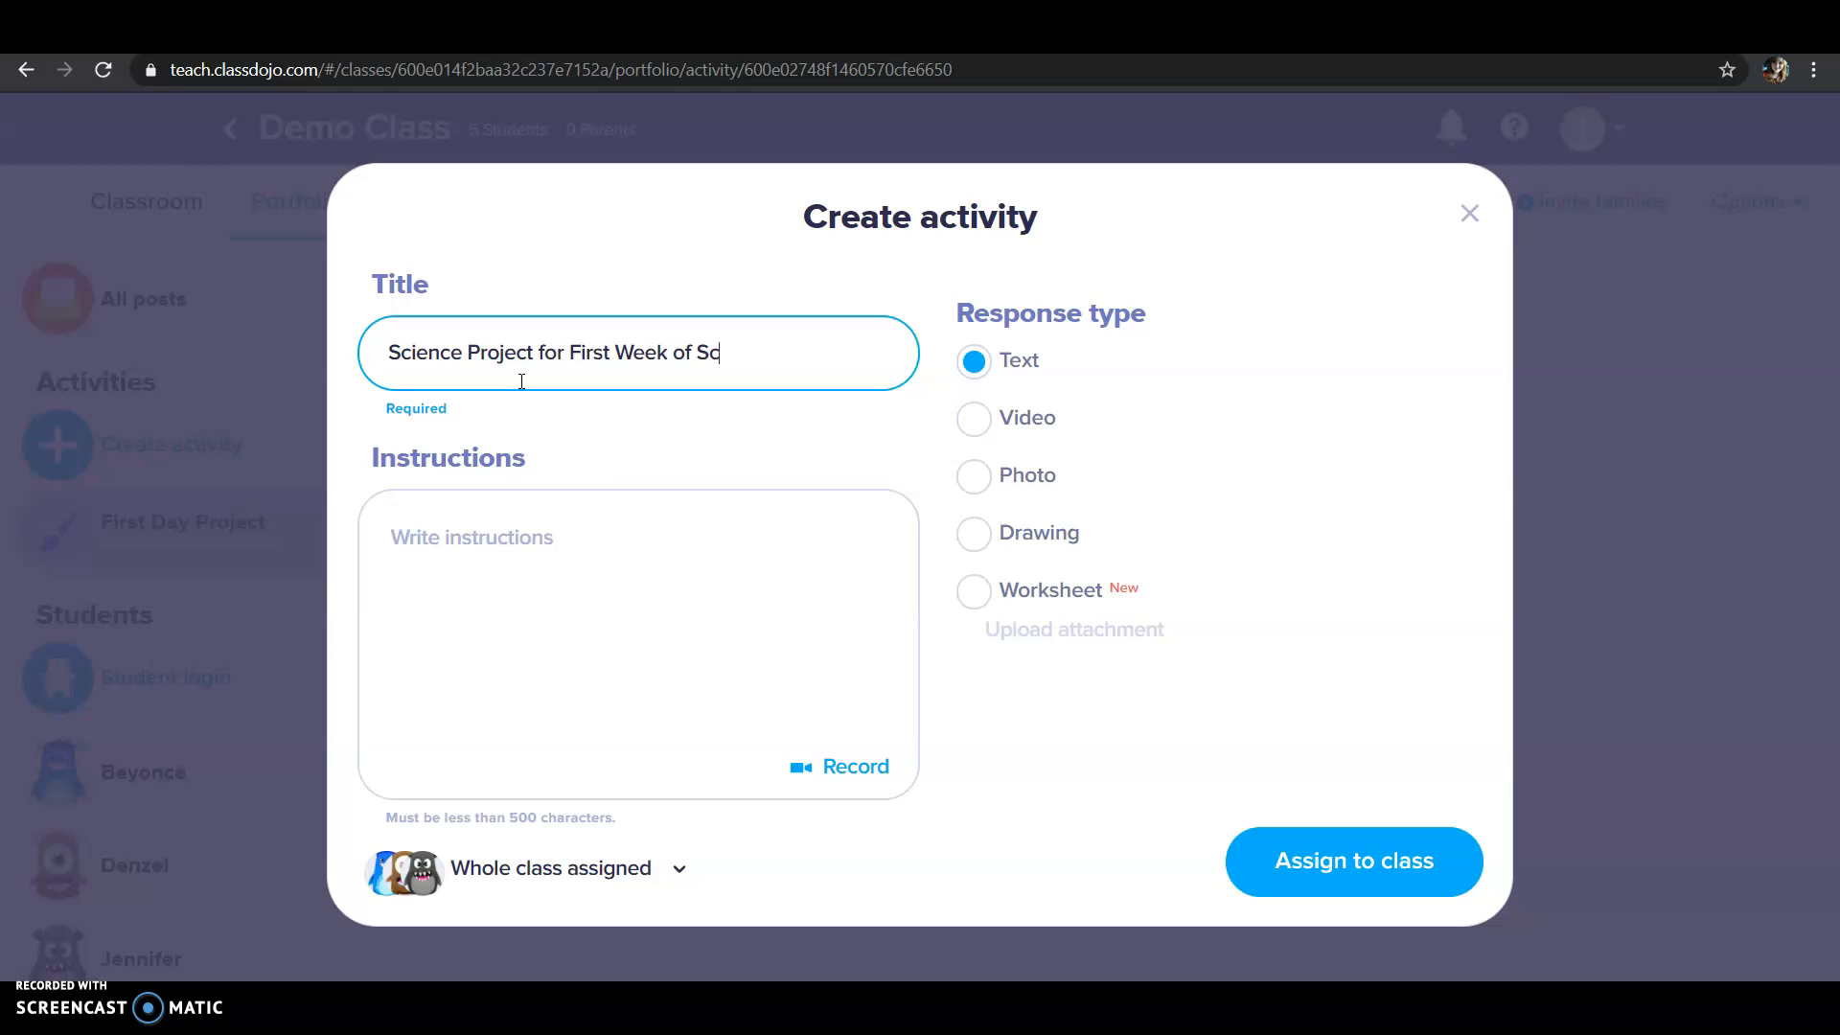
click(970, 424)
click(616, 570)
text(Ple)
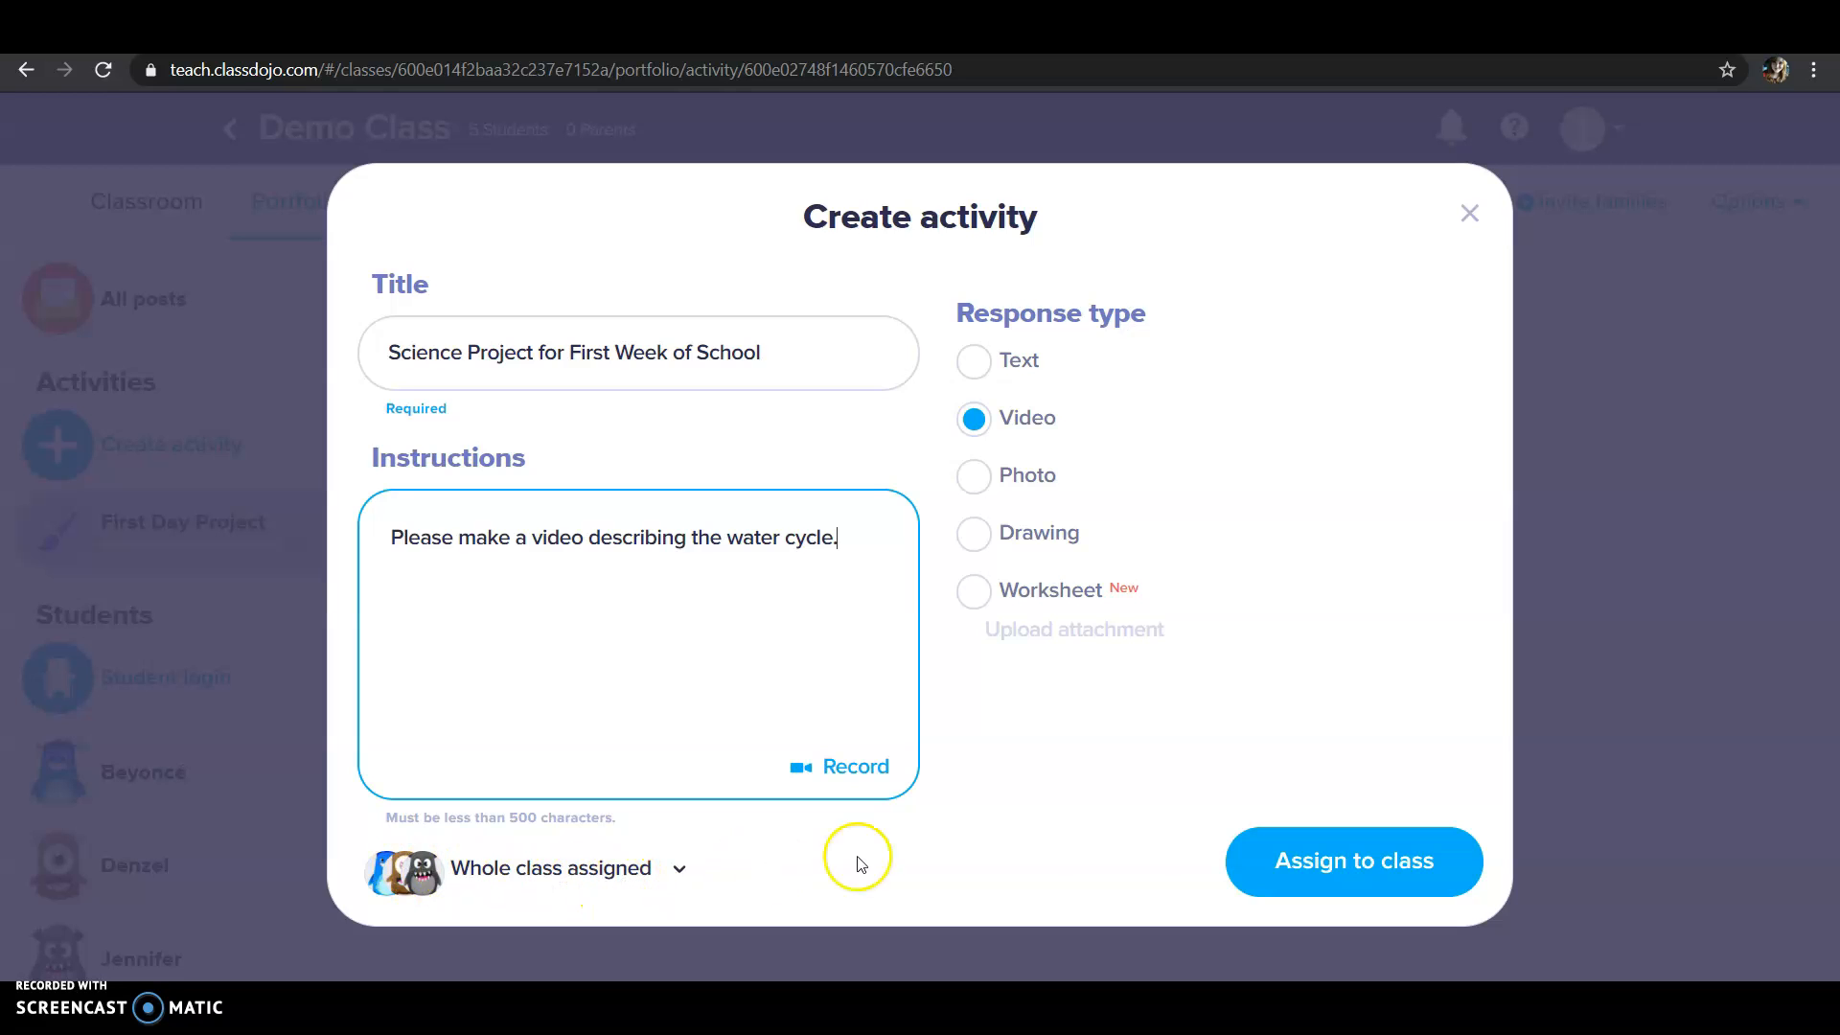
click(1415, 863)
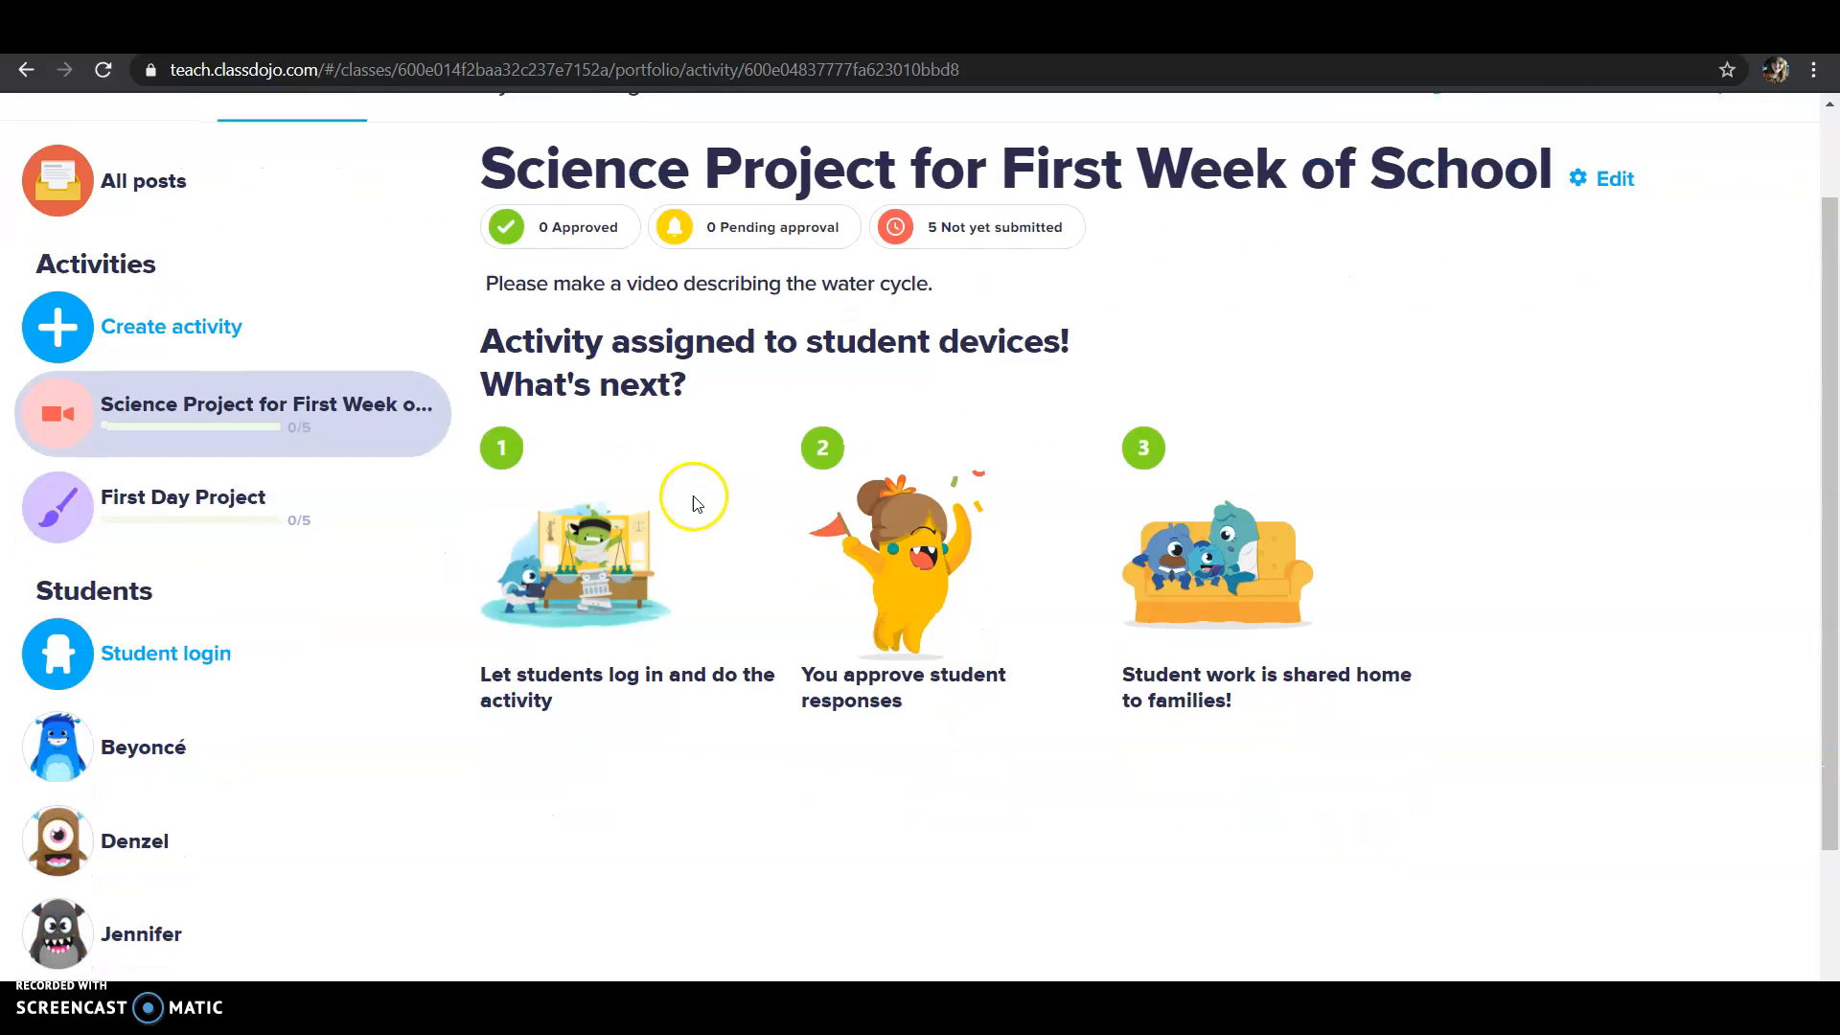
Step: Post "Today we are doing a read aloud of the Three Little Pigs!" to the Class Story
click(466, 201)
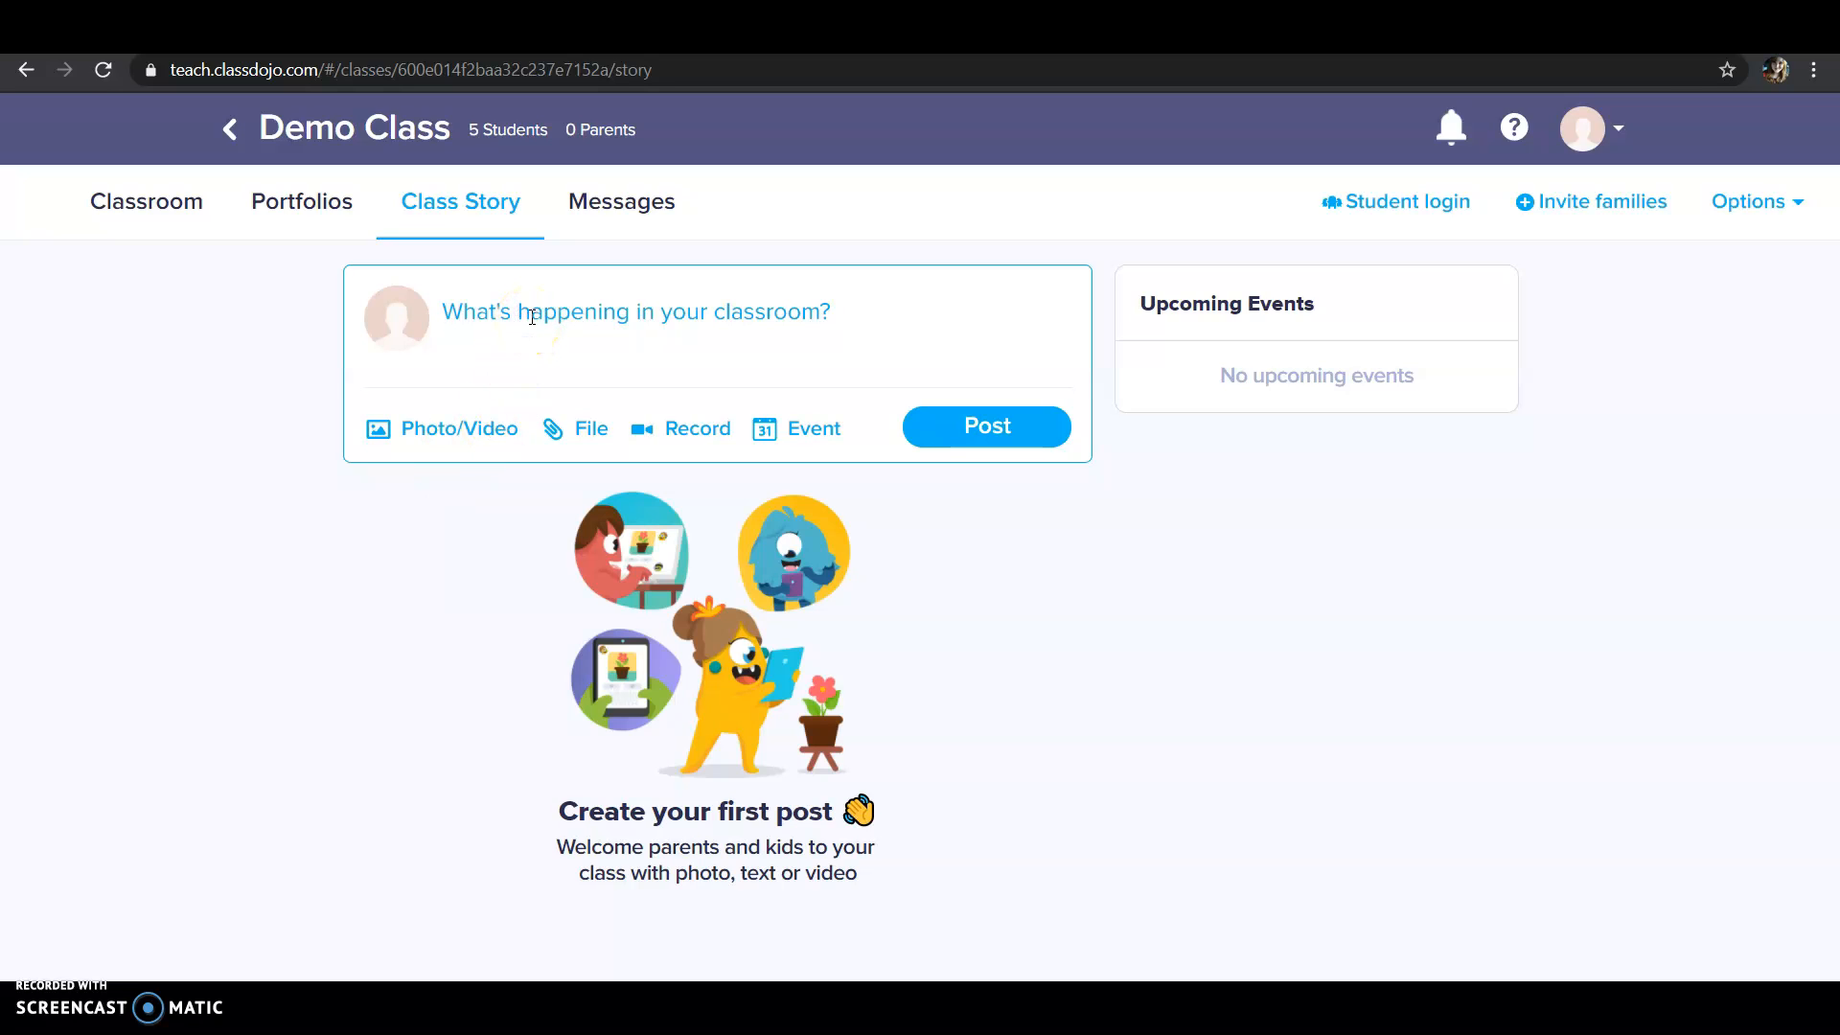
text(To)
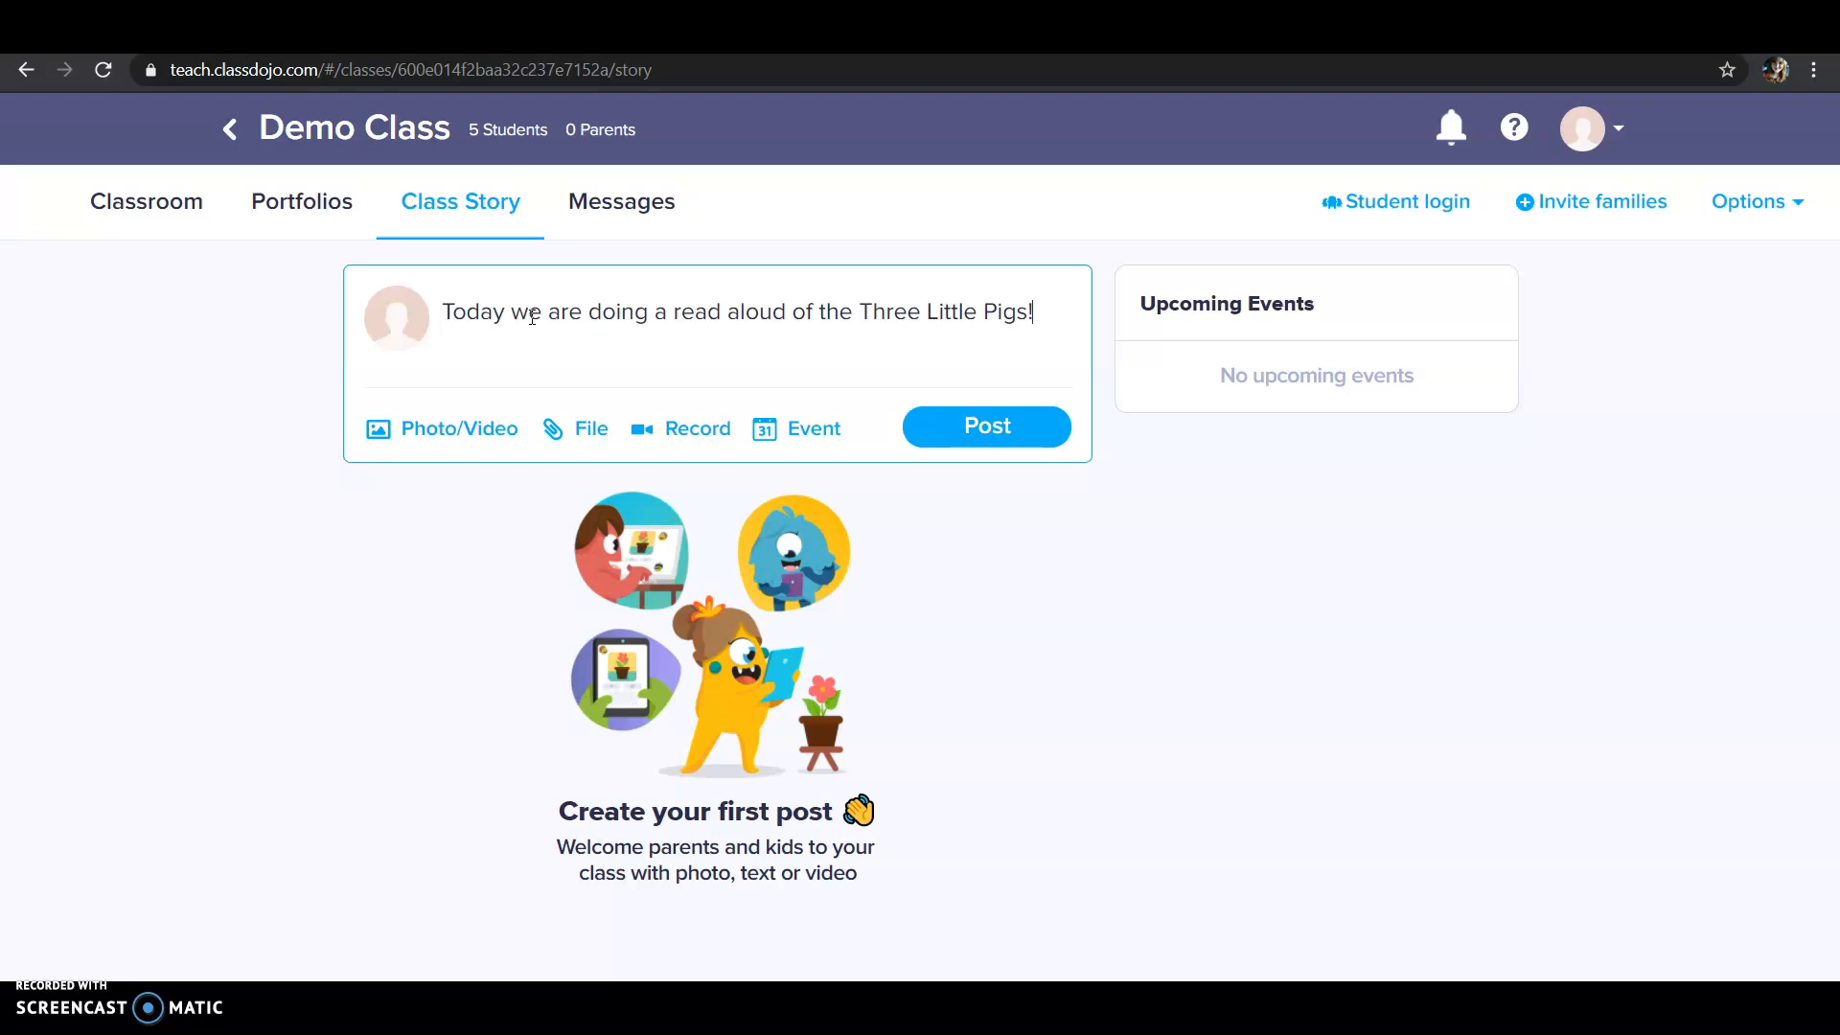
click(924, 423)
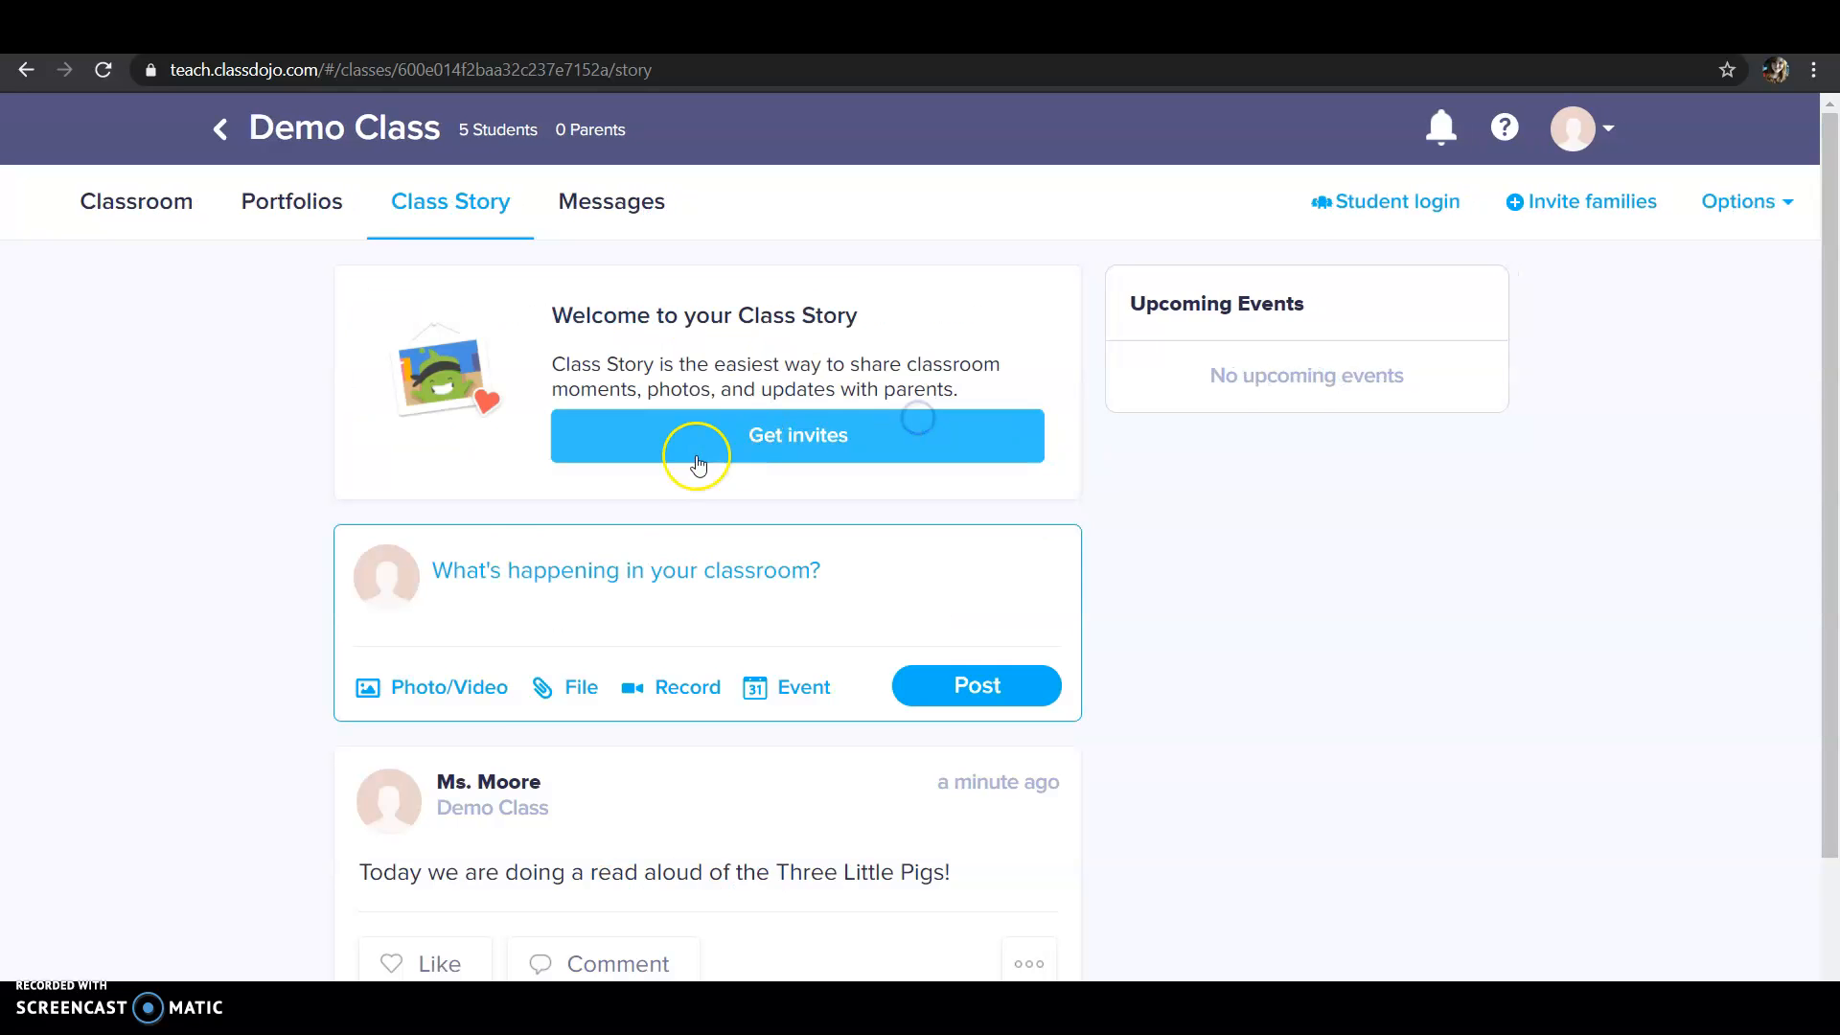
Step: Allow students to comment on the Class Story by accepting the parental consent notice
scroll(103, 618, down, 1)
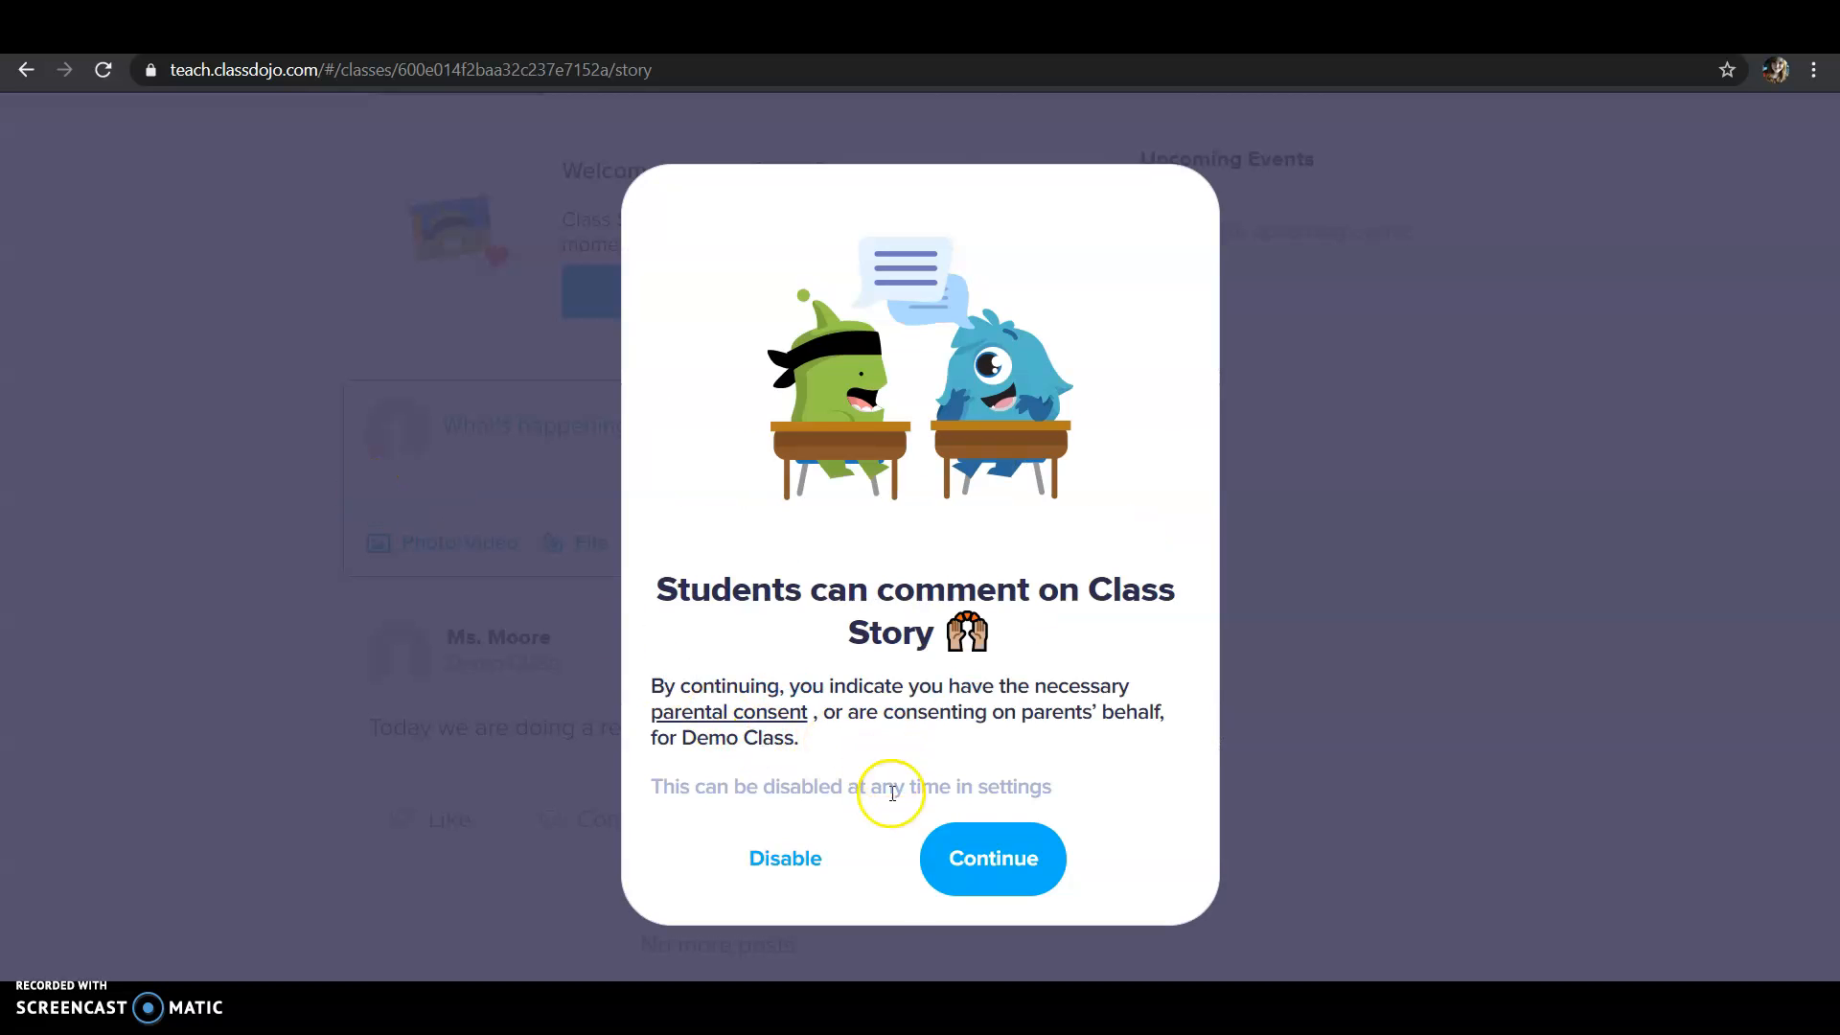
click(933, 861)
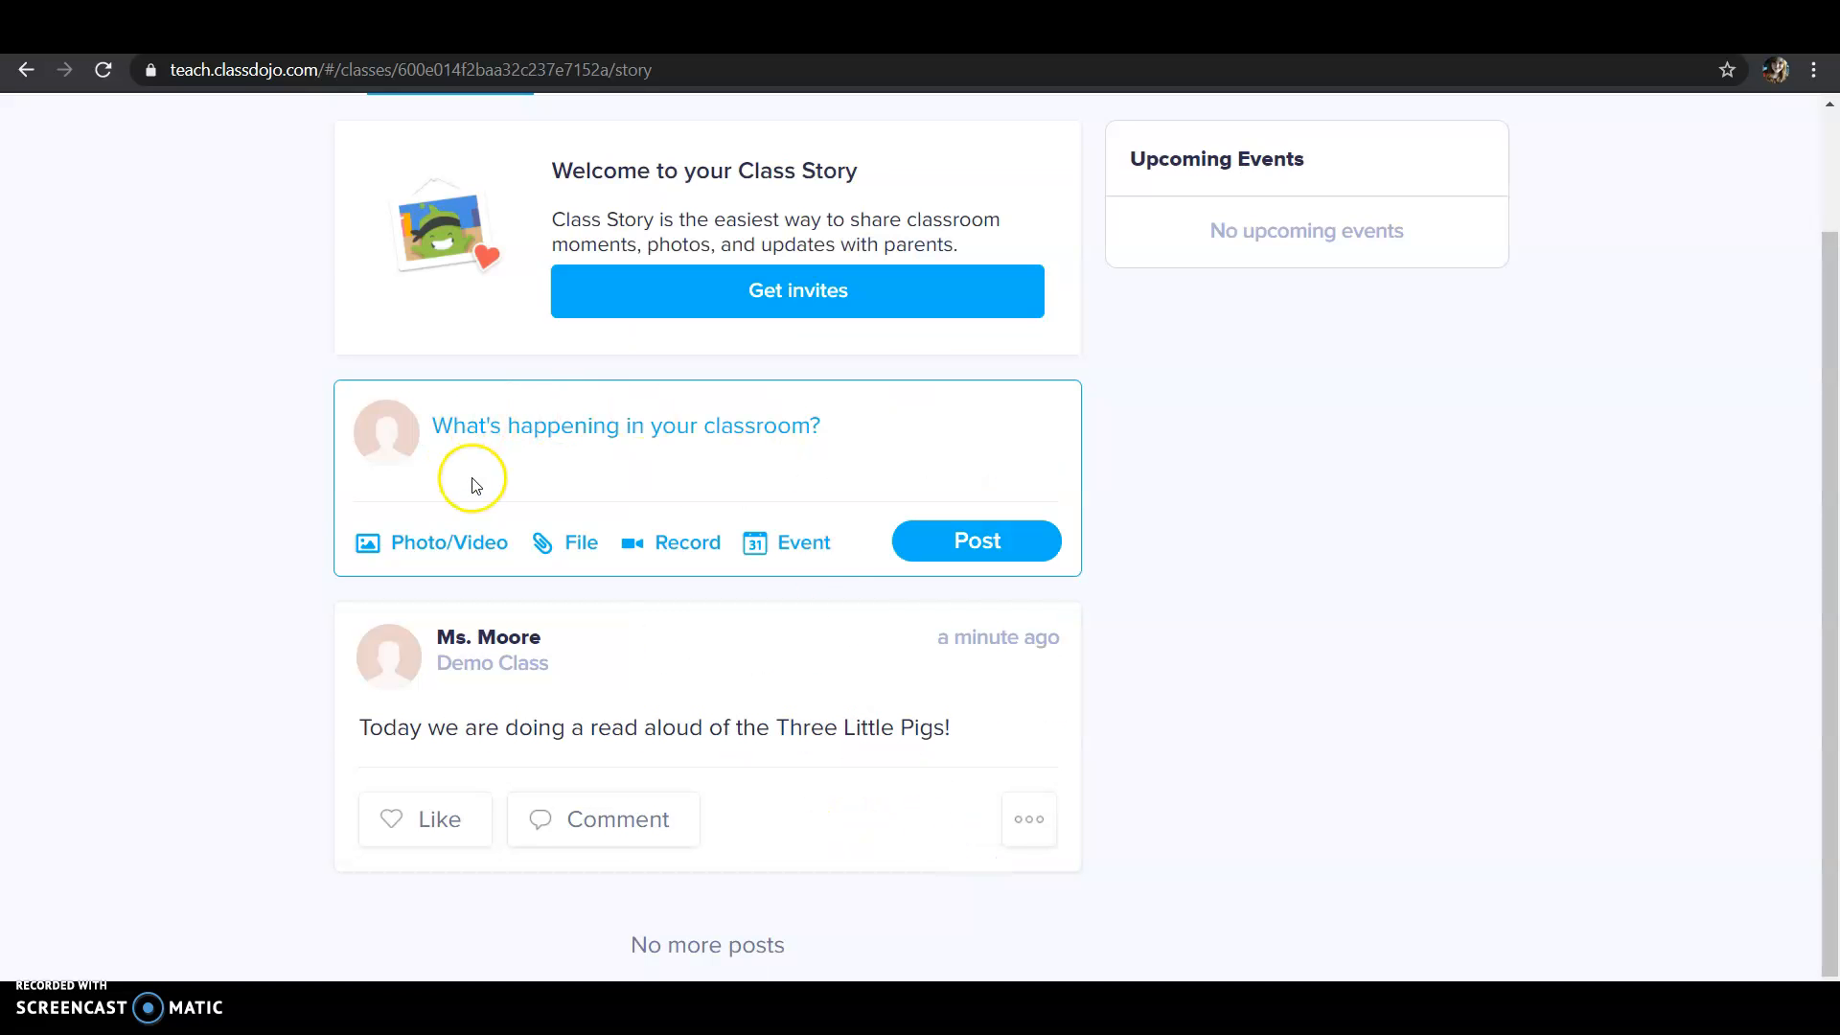
scroll(356, 498, up, 1)
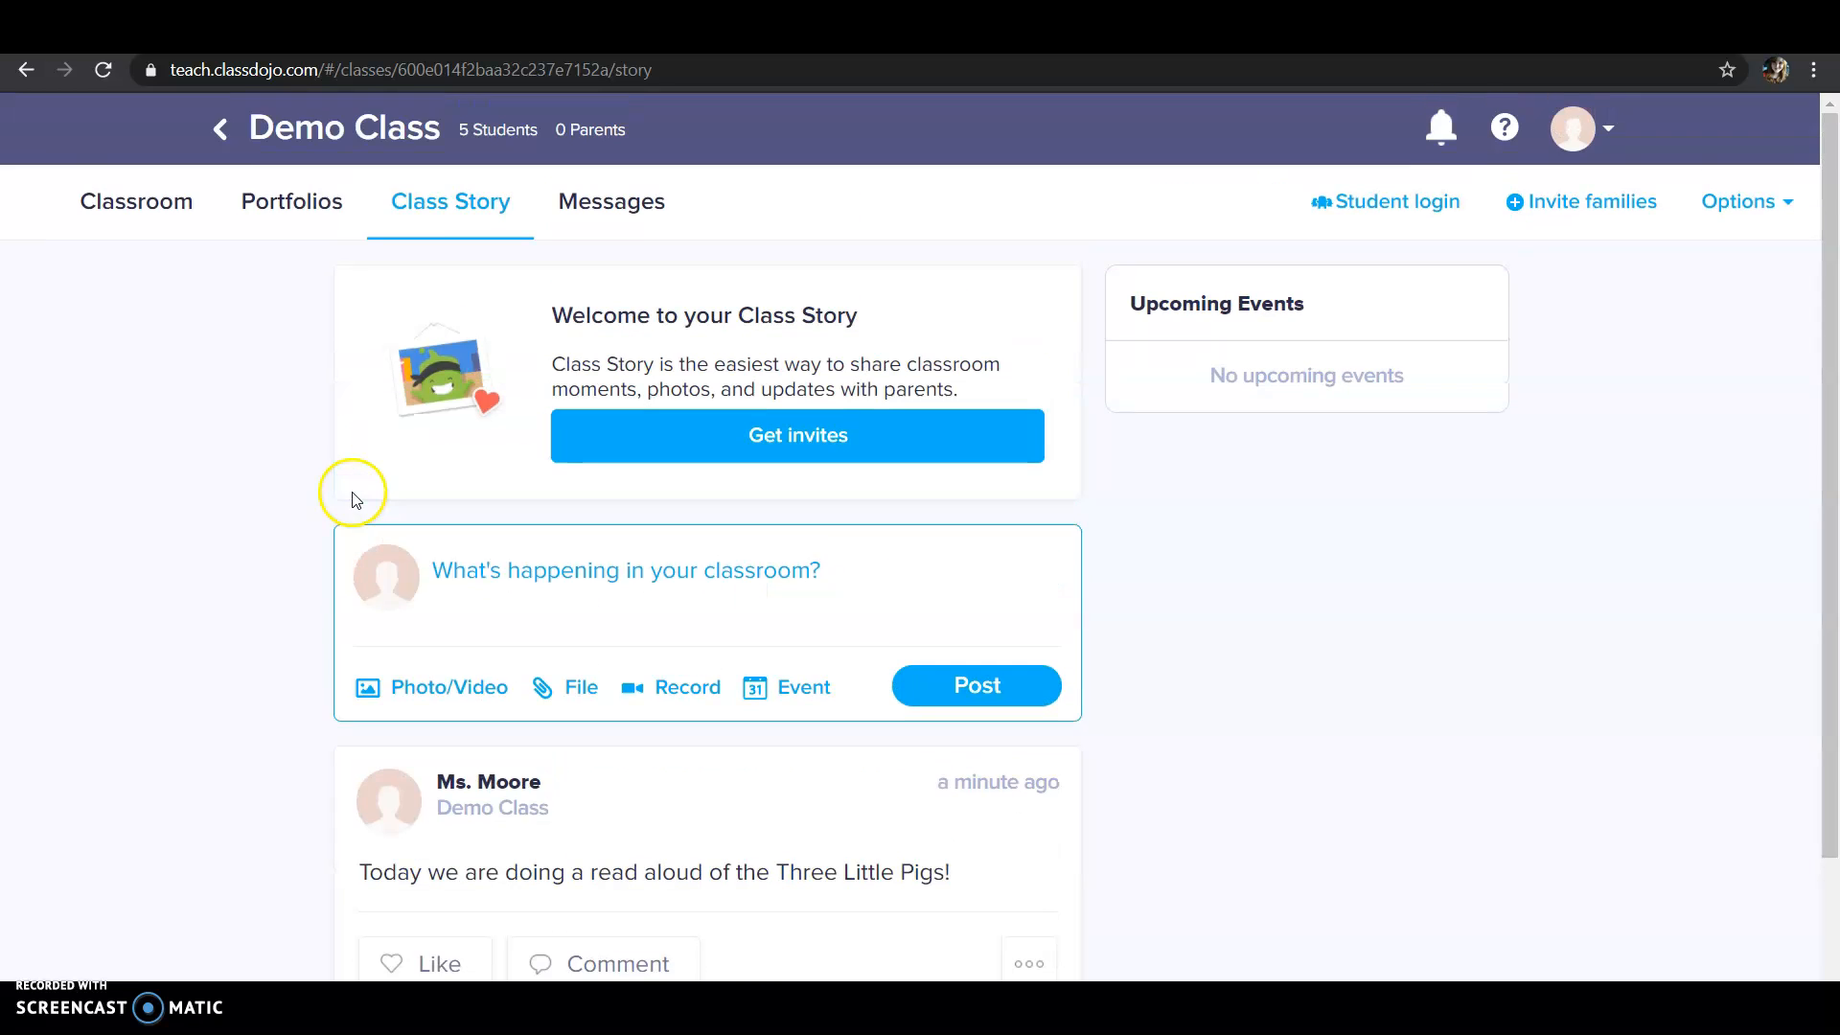
Step: Examine the messaging page for Justin's parent, and return to the classroom's student overview
click(602, 214)
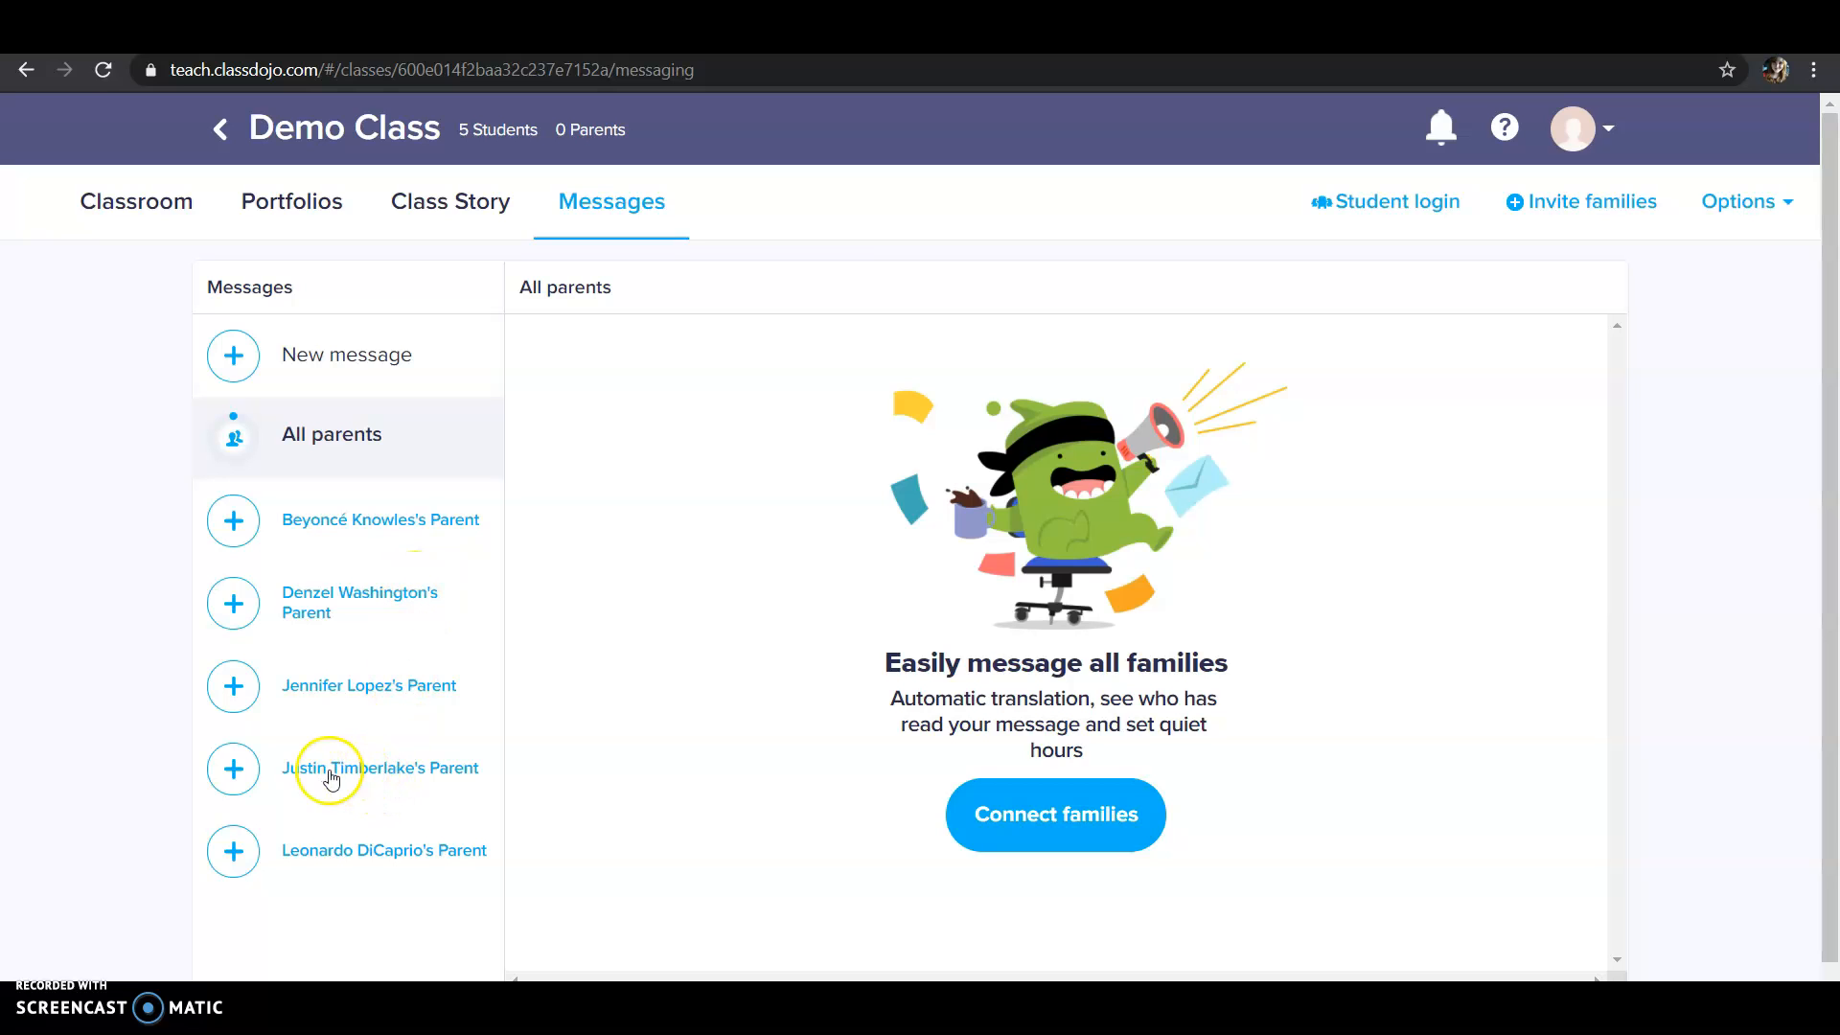
click(231, 768)
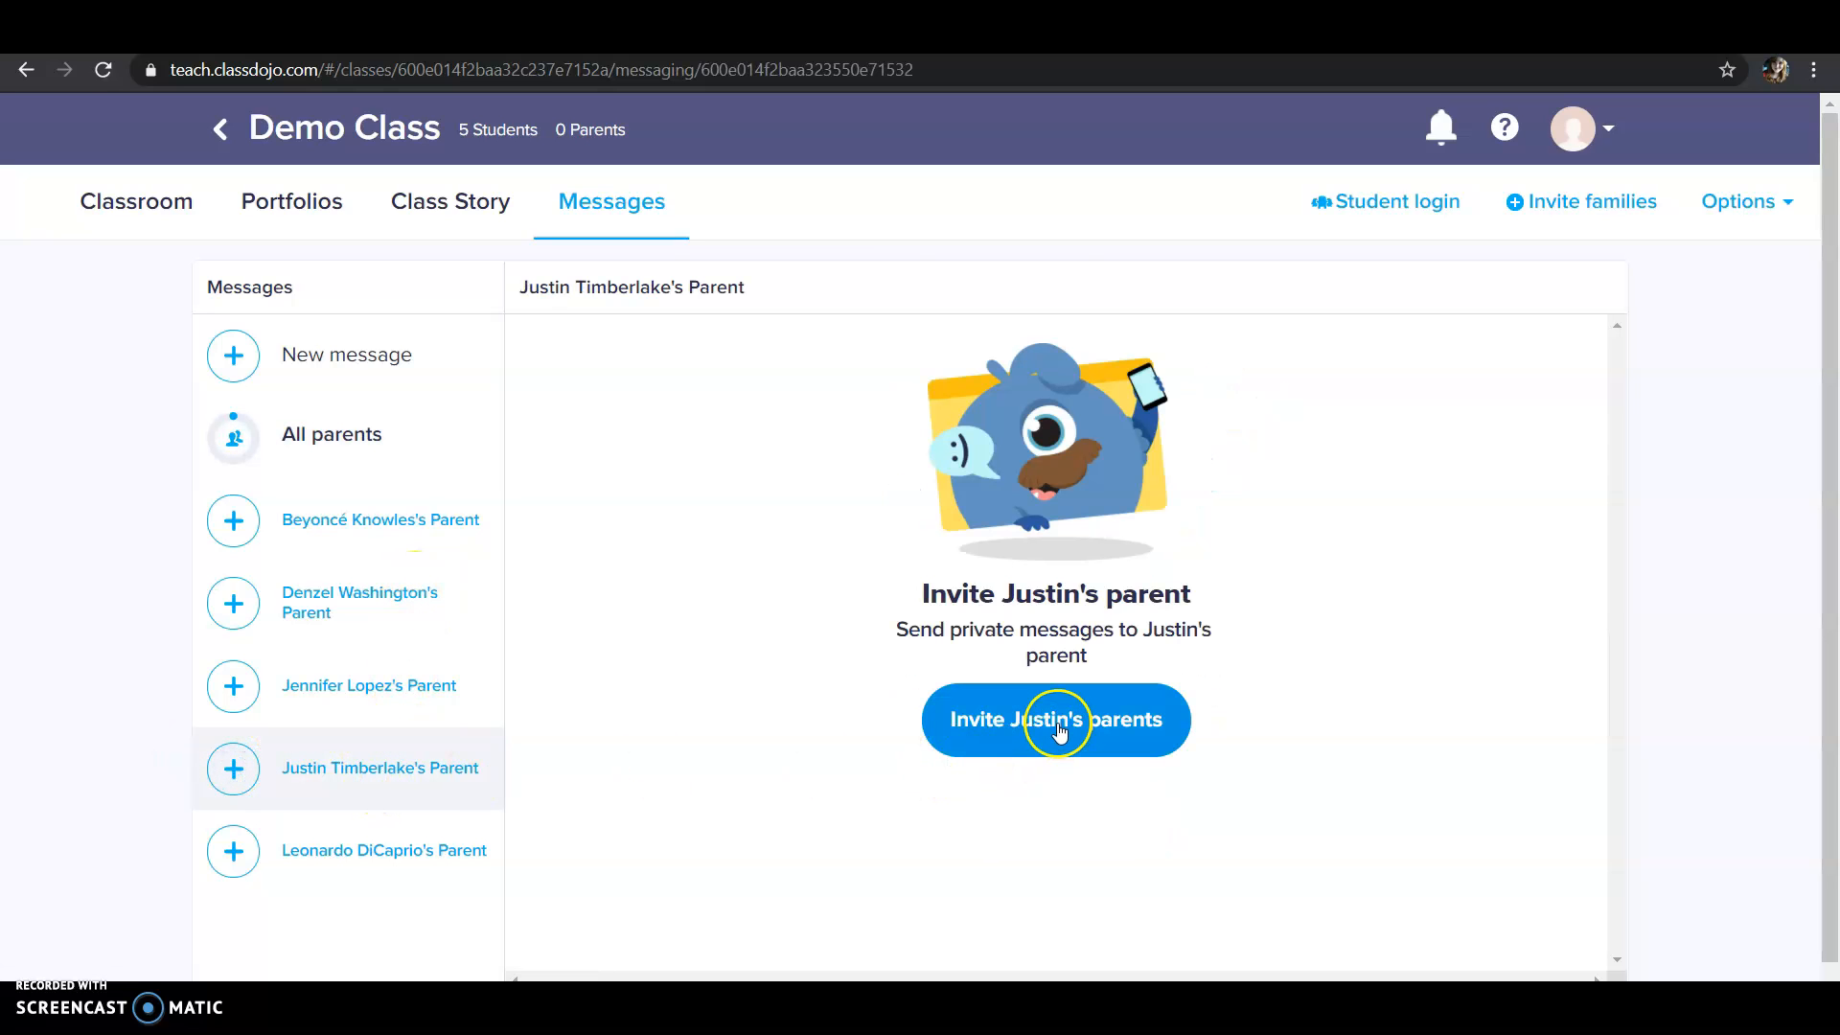
scroll(842, 649, down, 1)
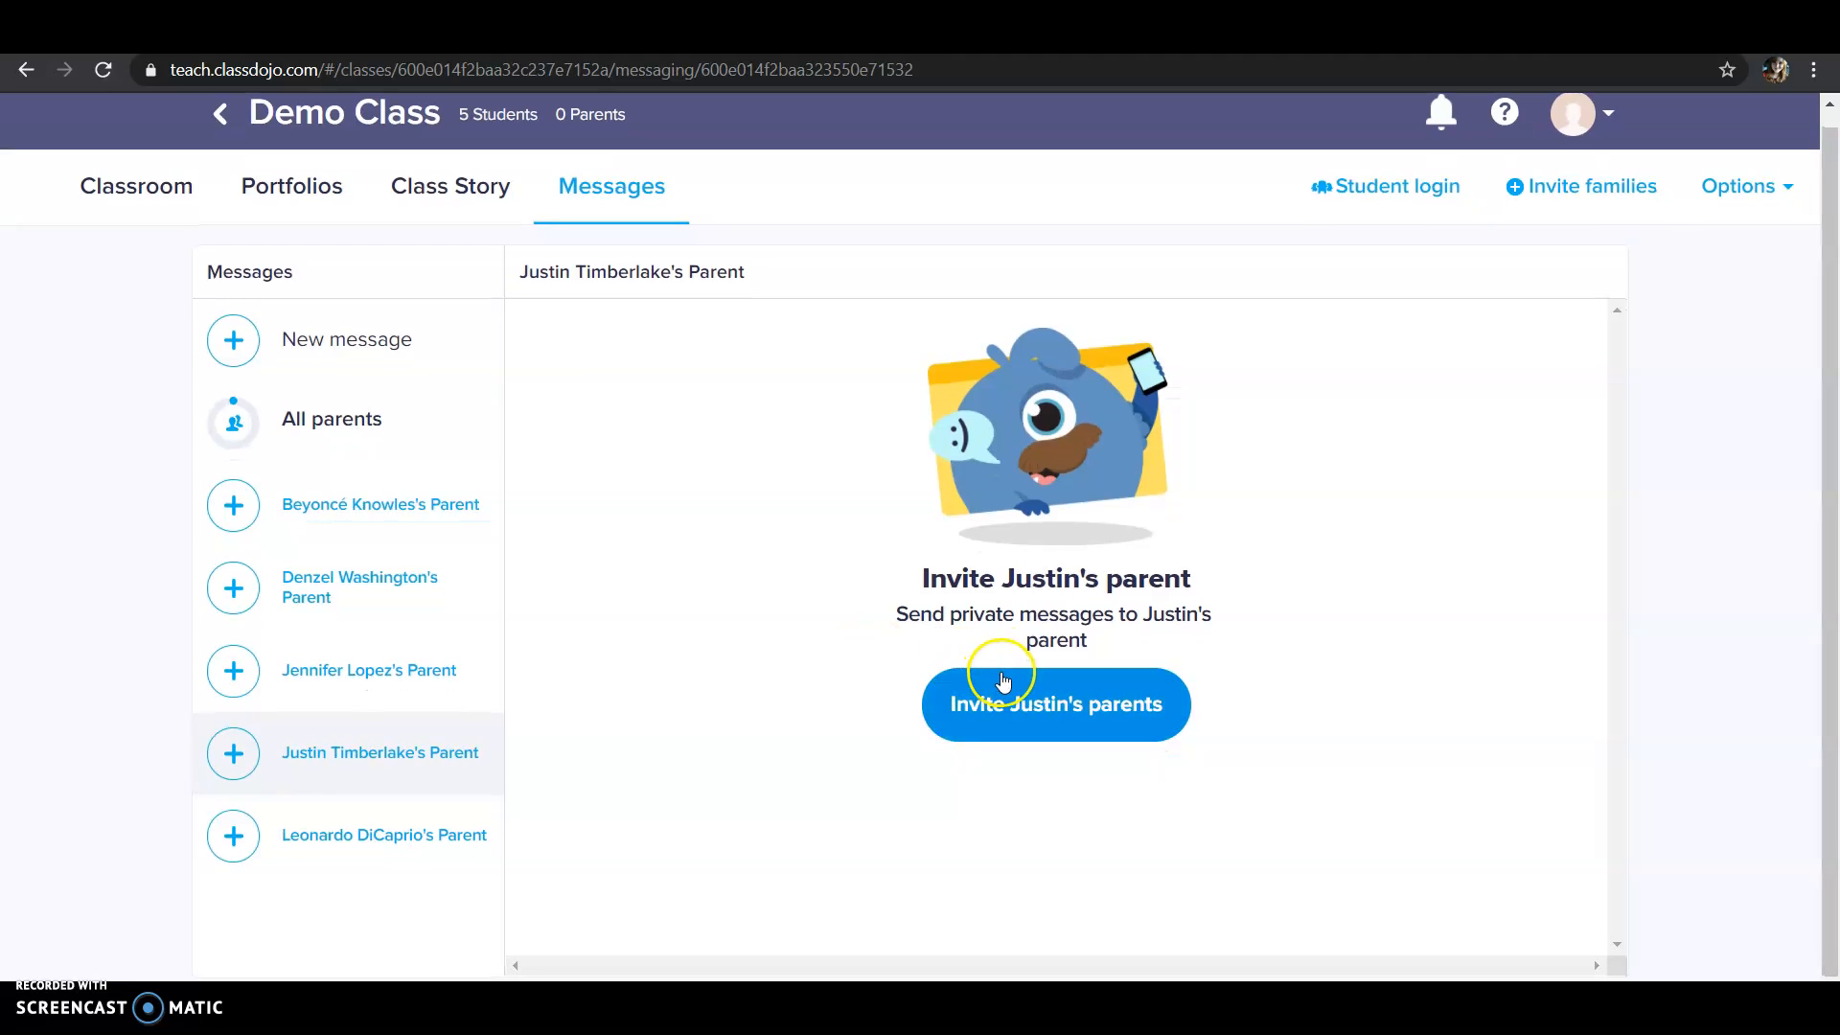
scroll(1006, 654, up, 1)
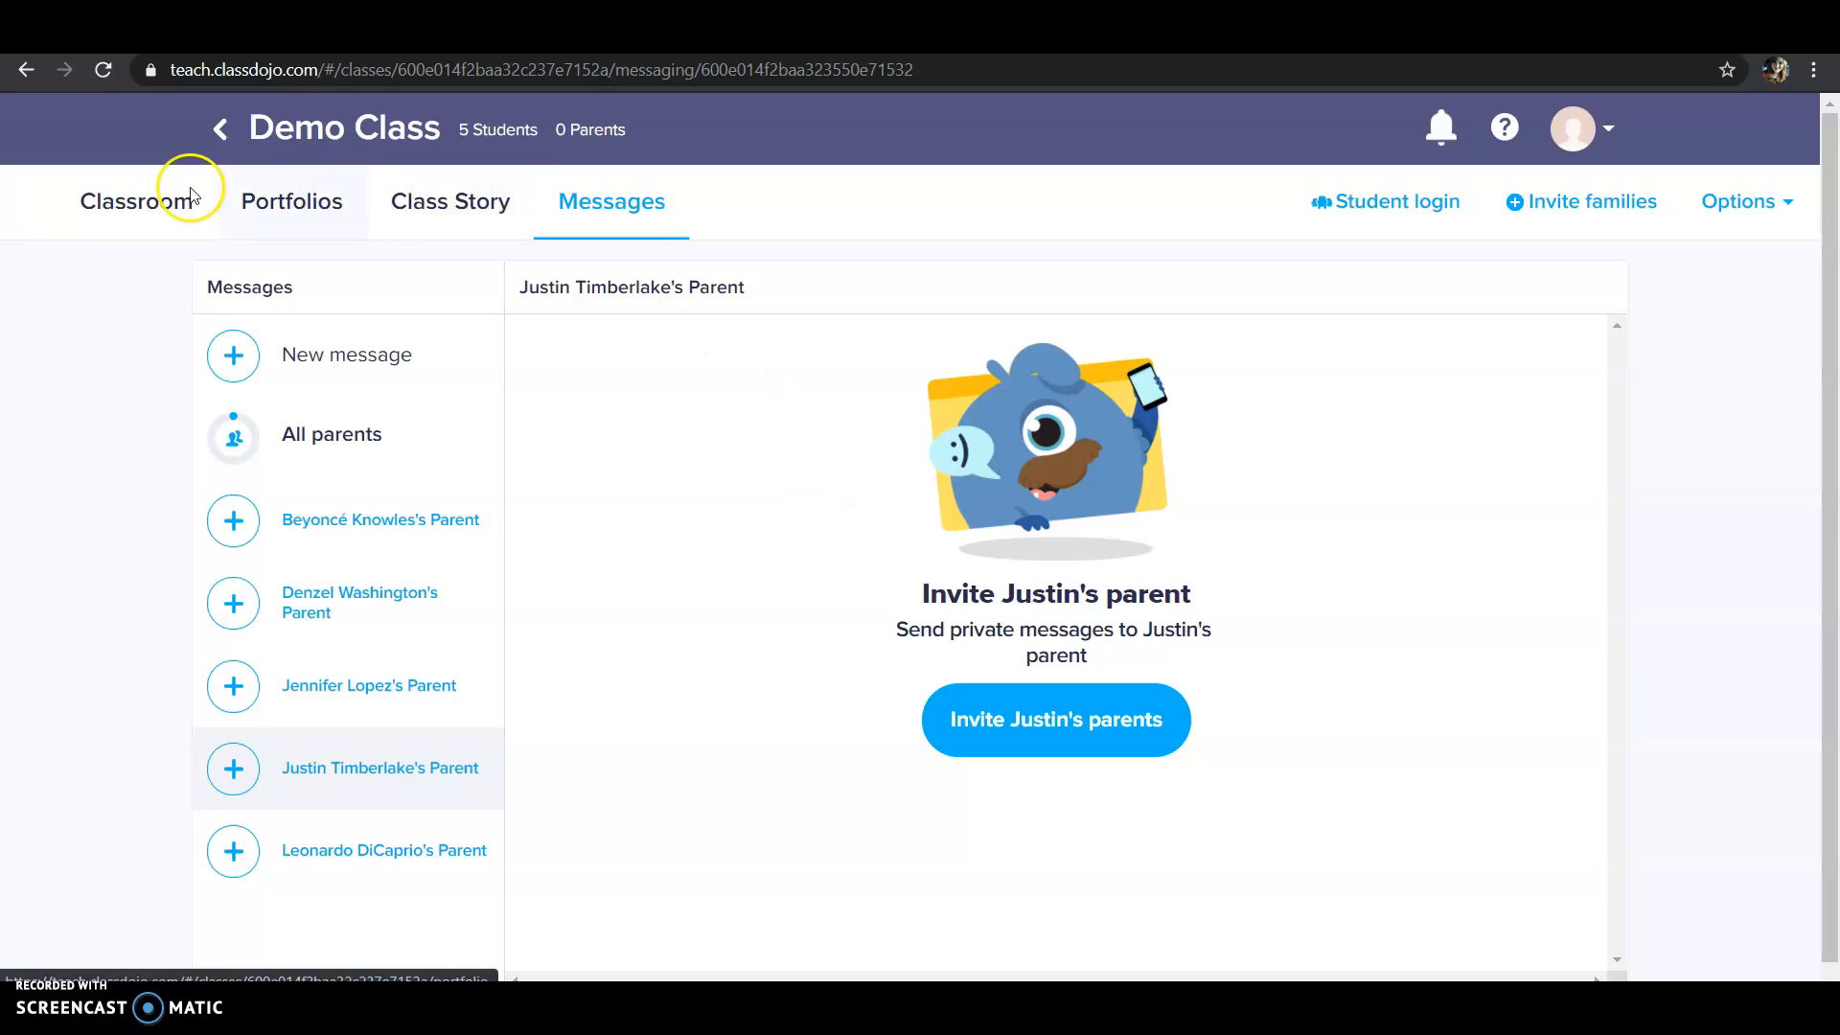
click(136, 199)
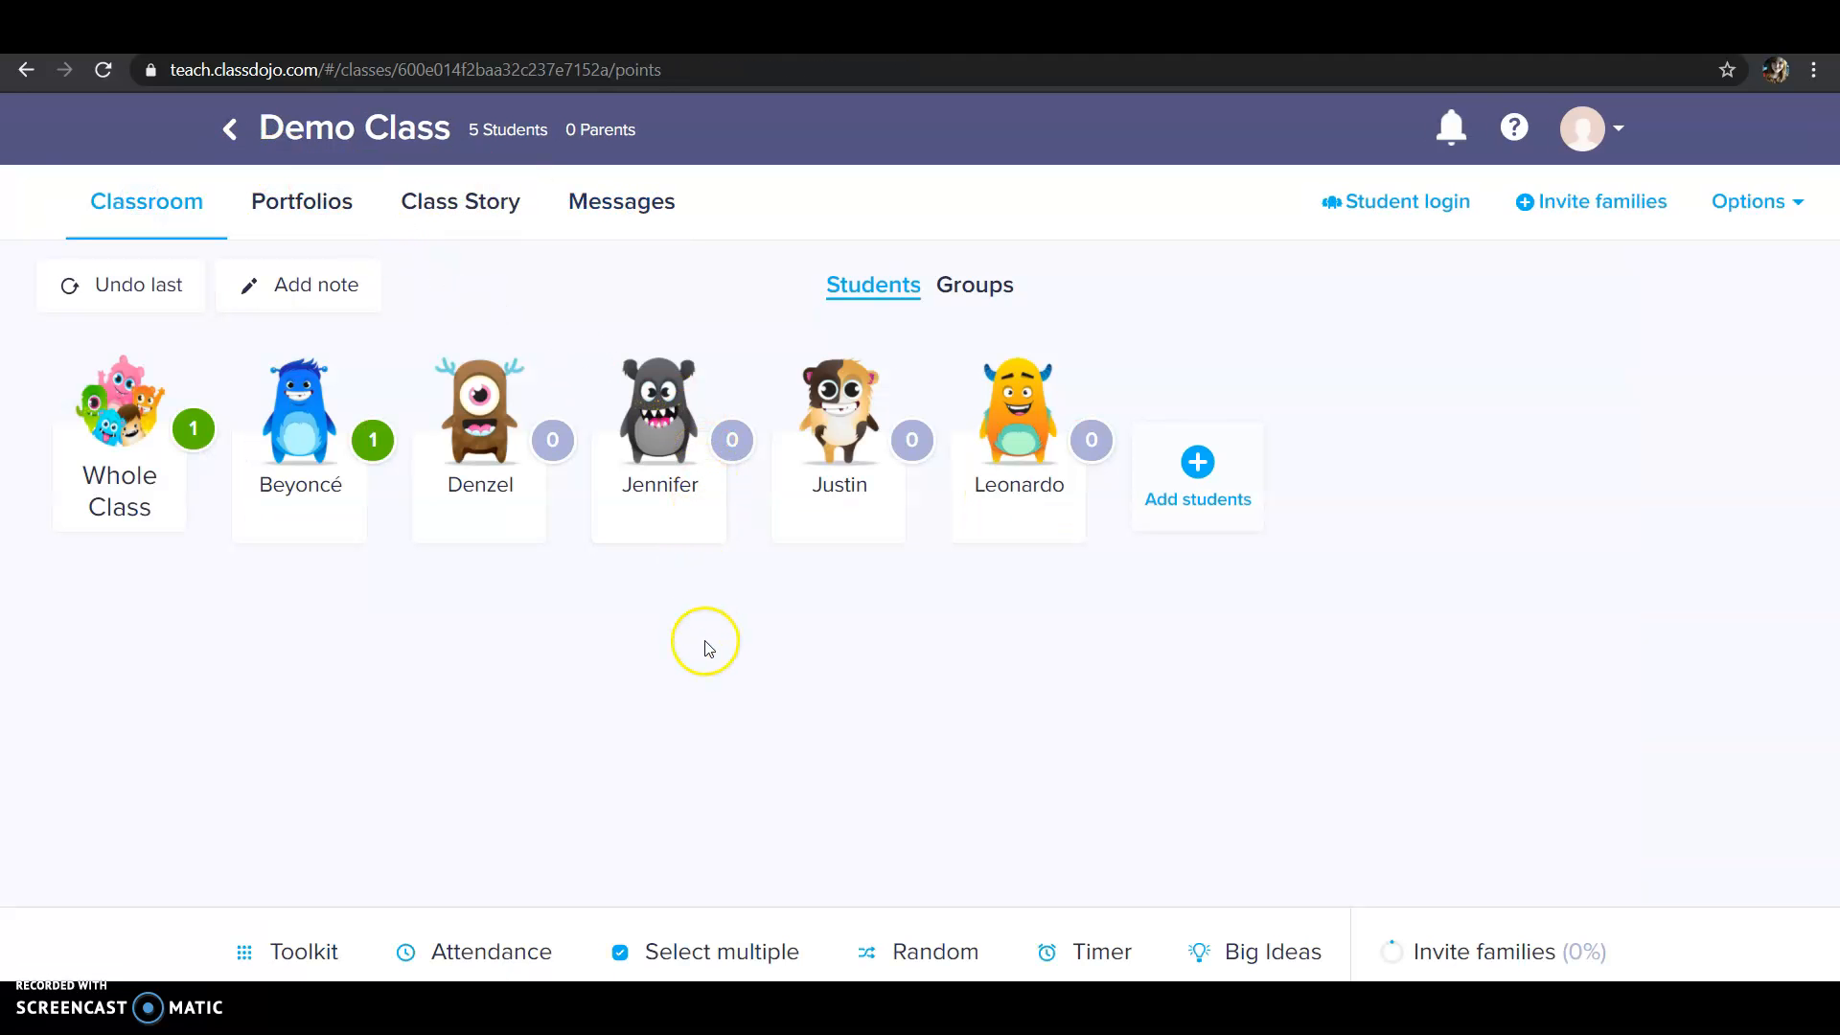